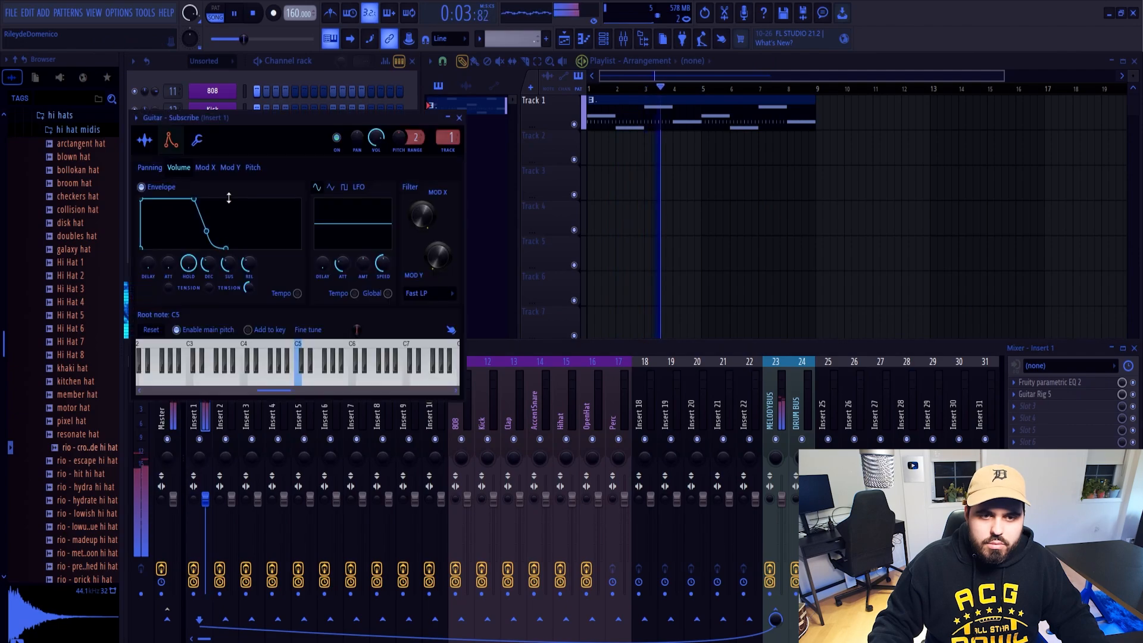
# Step: Randomize the velocity levels of the long Guitar - Subscribe notes with the piano roll randomizer
pyautogui.click(460, 118)
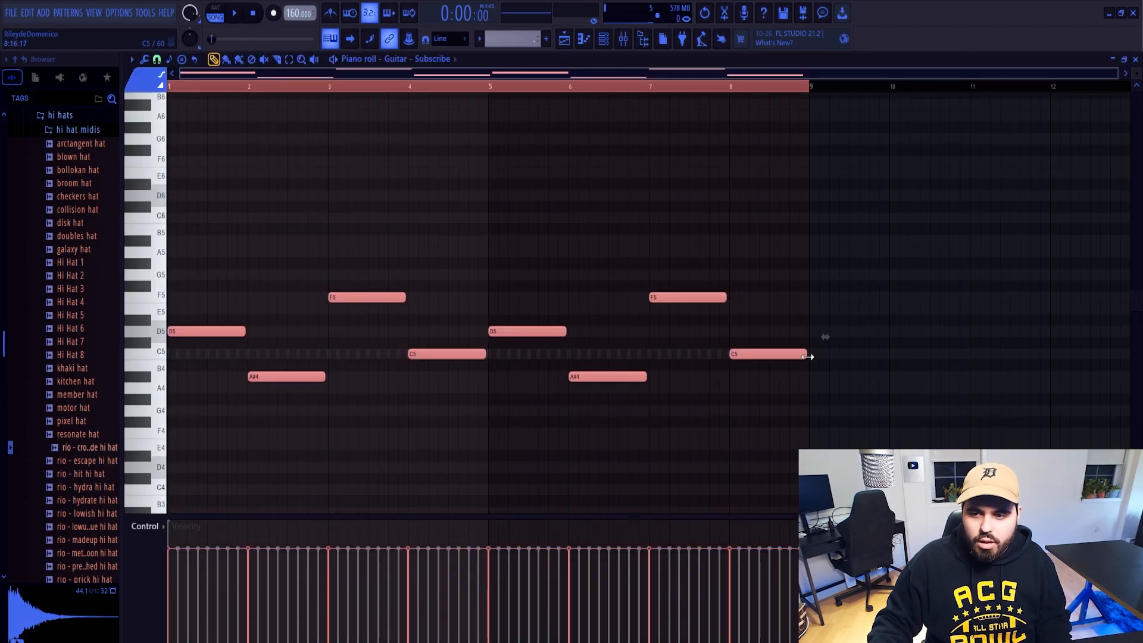
pyautogui.hotkey('ctrl', 'd')
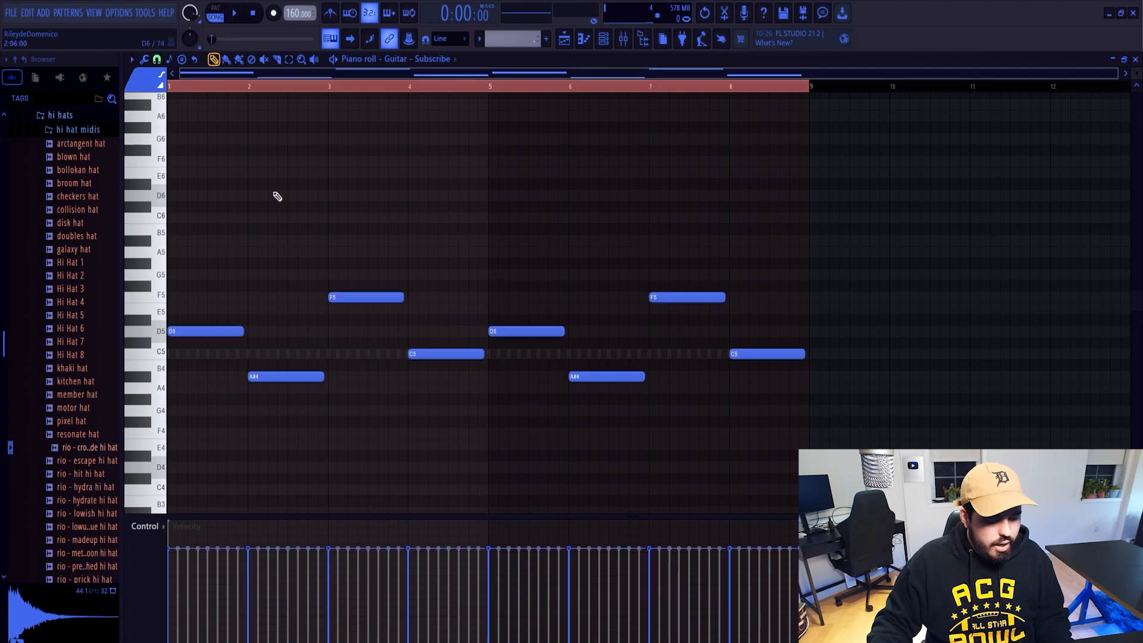
pyautogui.hotkey('alt', 'r')
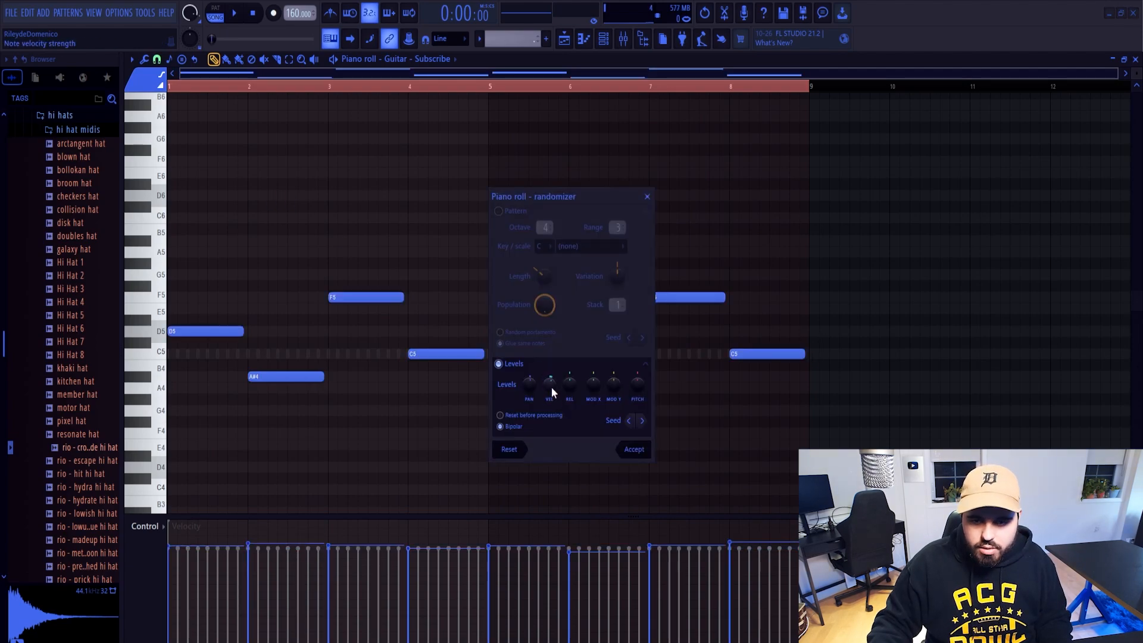
pyautogui.moveTo(551, 393); pyautogui.dragTo(551, 378)
pyautogui.press('Return')
# Step: Chop all the long Guitar - Subscribe notes into eight short repeated notes per bar using the Default pattern with Absolute pattern enabled
pyautogui.hotkey('ctrl', 'a')
pyautogui.scroll(-5, 441, 231)
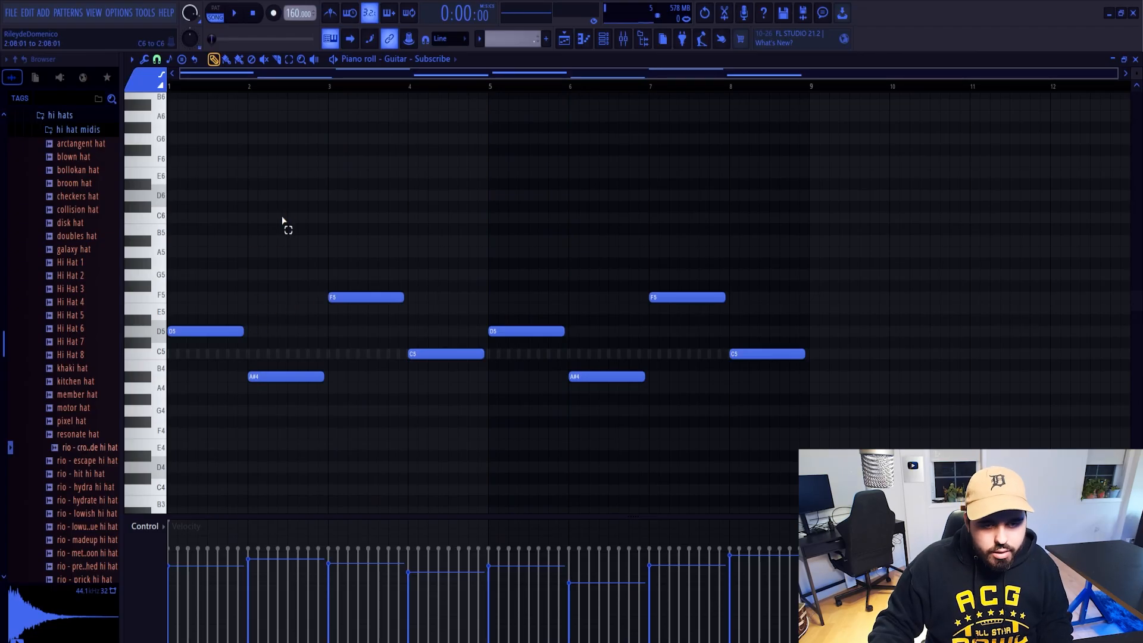
pyautogui.moveTo(282, 221); pyautogui.dragTo(169, 389)
pyautogui.keyDown('ctrl'); pyautogui.click(223, 268); pyautogui.keyUp('ctrl')
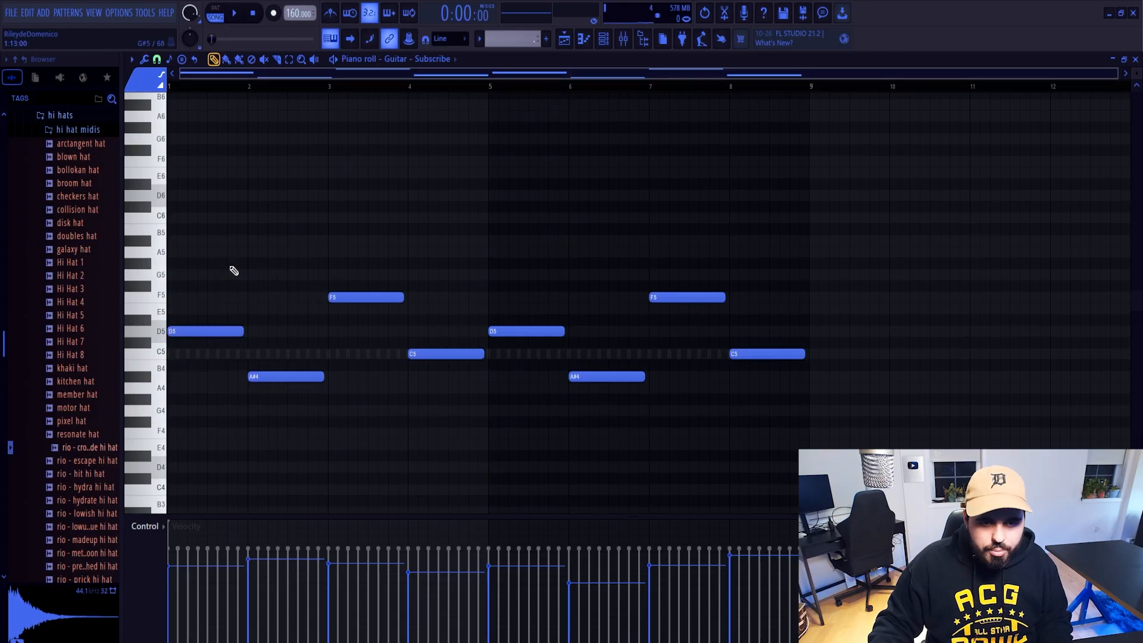
pyautogui.moveTo(805, 179); pyautogui.dragTo(342, 311)
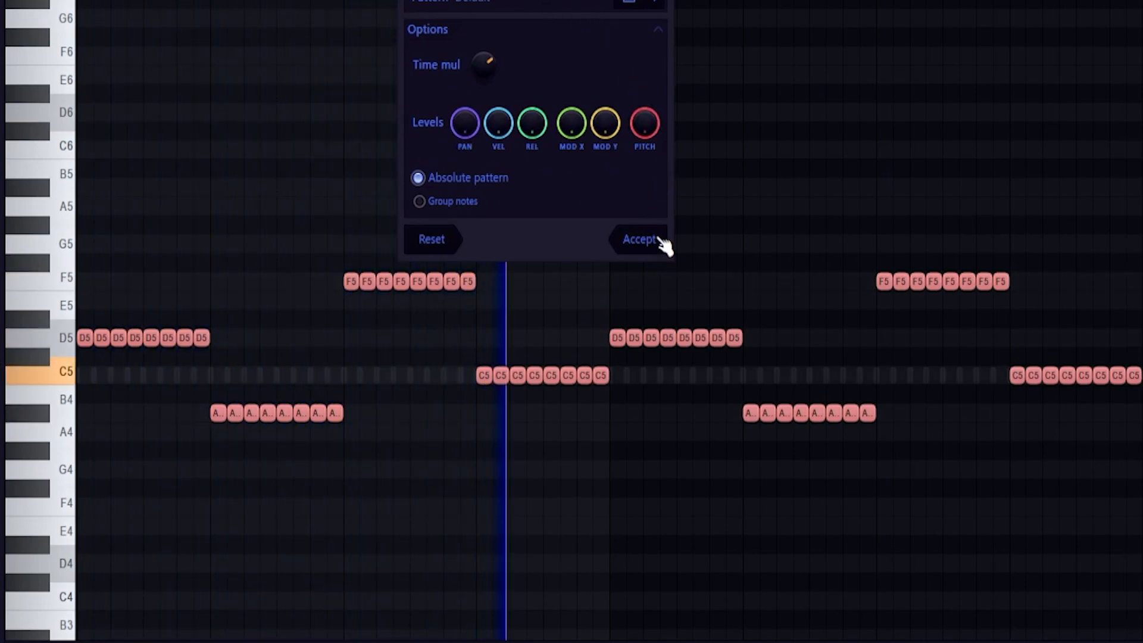
pyautogui.click(638, 240)
pyautogui.press('space')
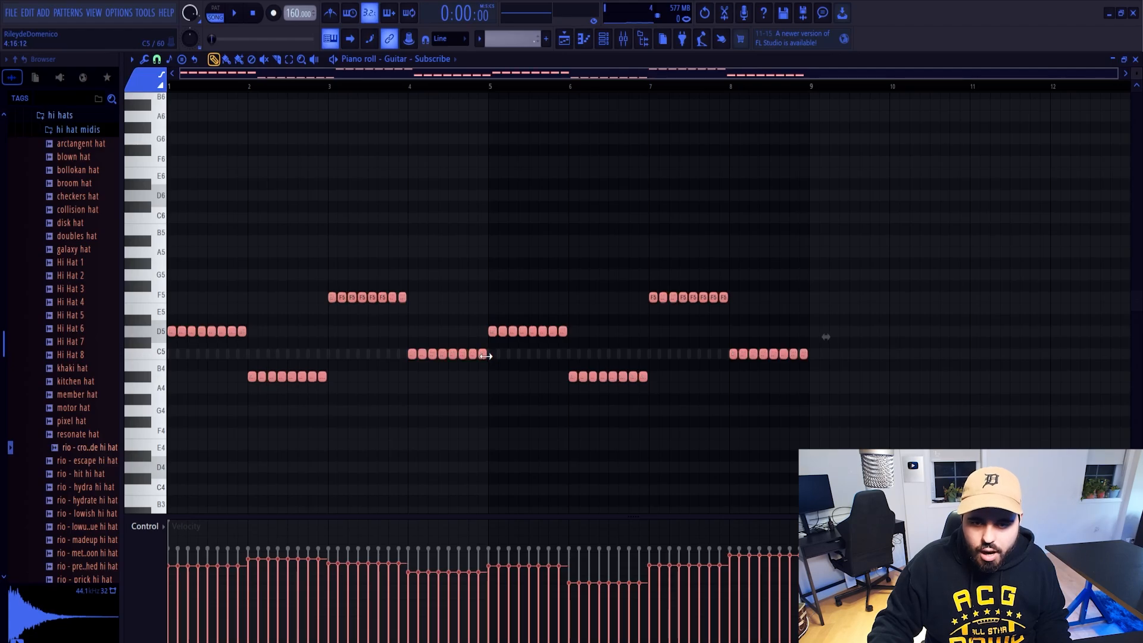
# Step: Duplicate all the shortened Guitar - Subscribe notes seven semitones higher, so the copied D5 notes sit on A5
pyautogui.press('space')
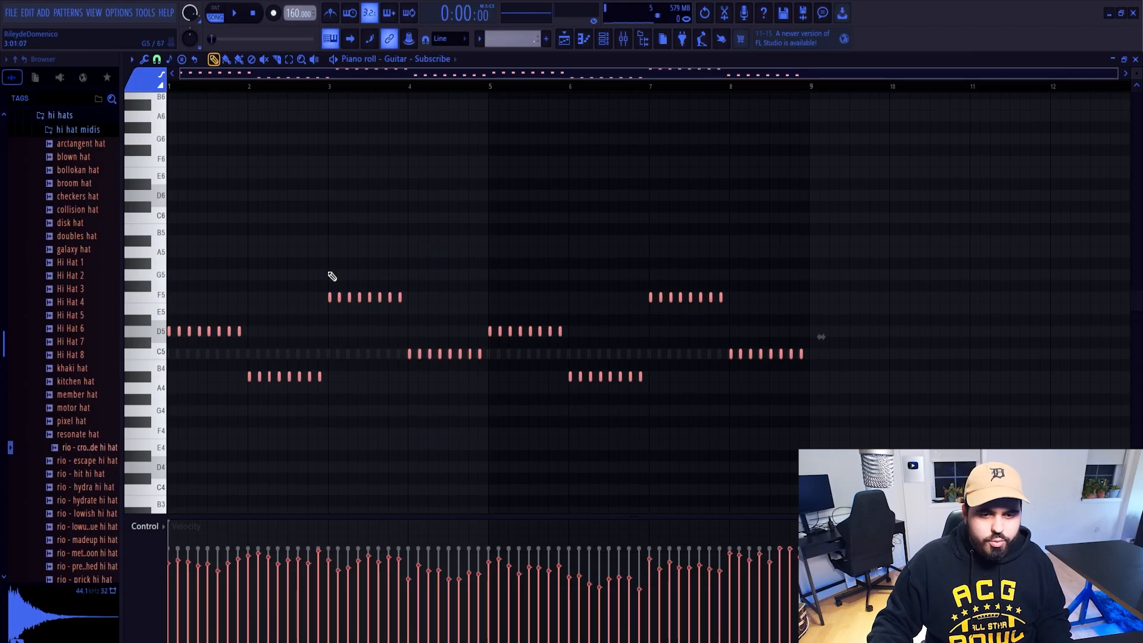
pyautogui.moveTo(169, 331); pyautogui.dragTo(149, 248)
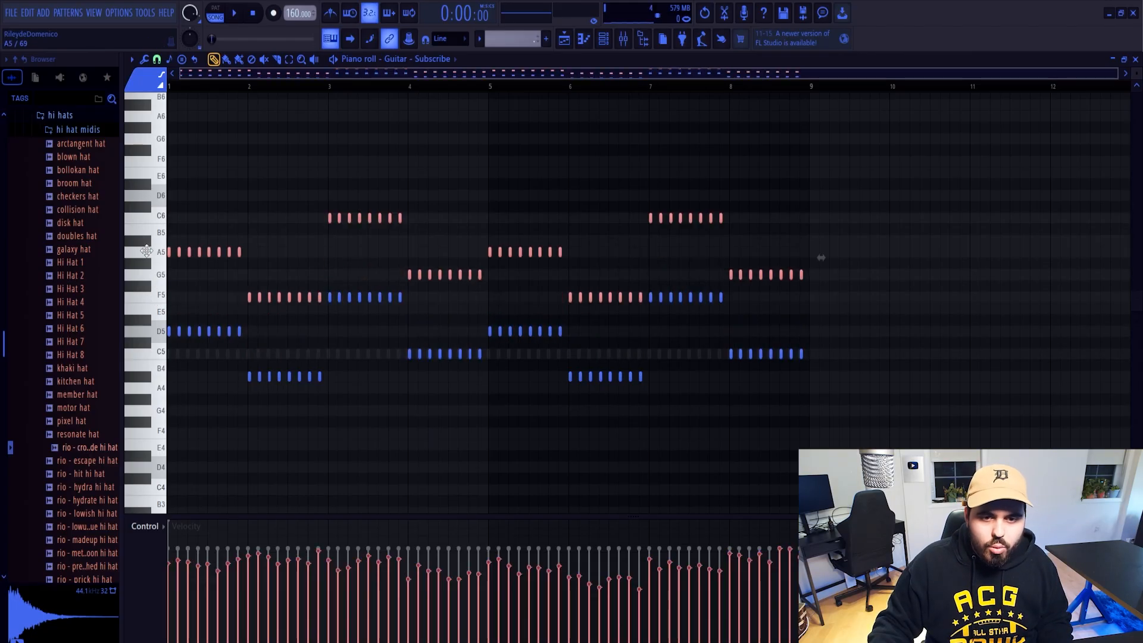
pyautogui.press('space')
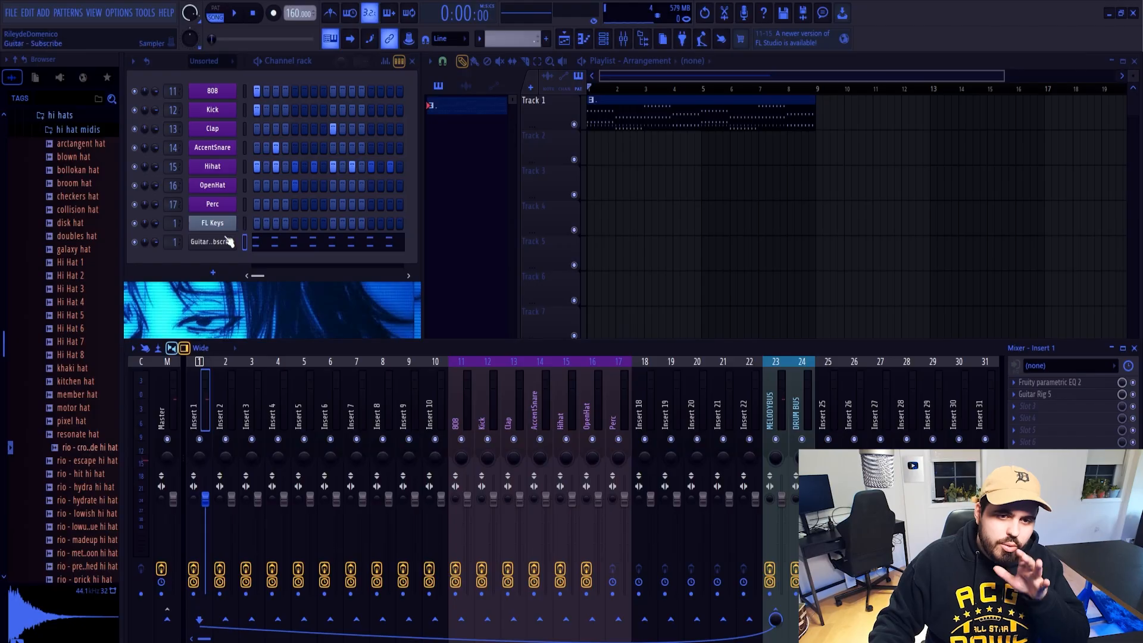
# Step: Add OTT after Guitar Rig 5 on the Insert 1 mixer track and lower its depth
pyautogui.click(209, 226)
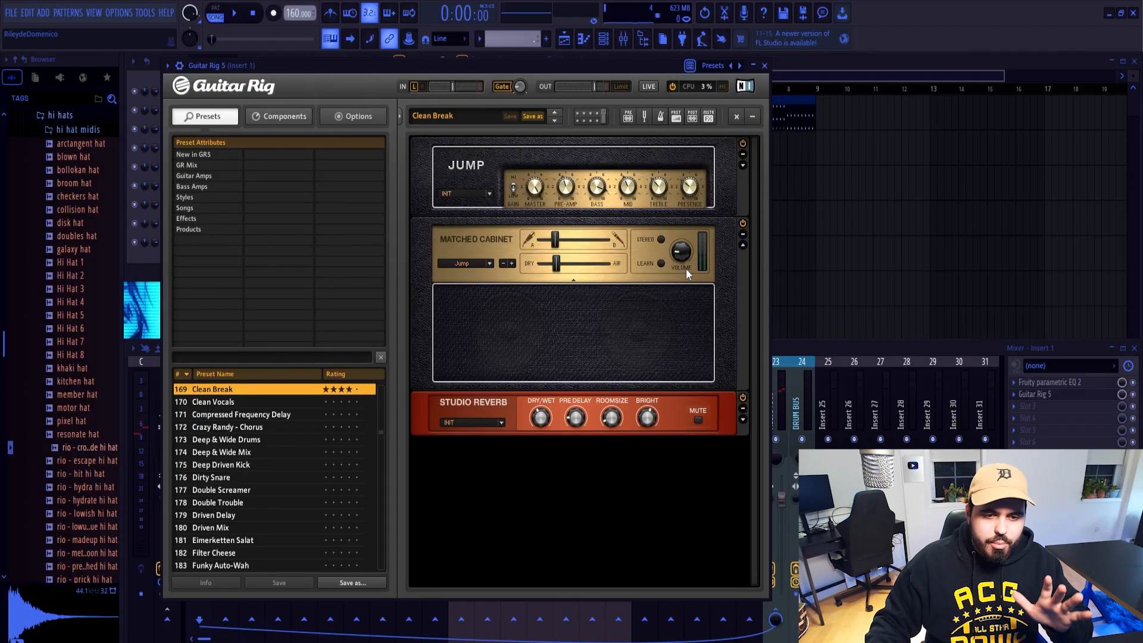
pyautogui.click(764, 65)
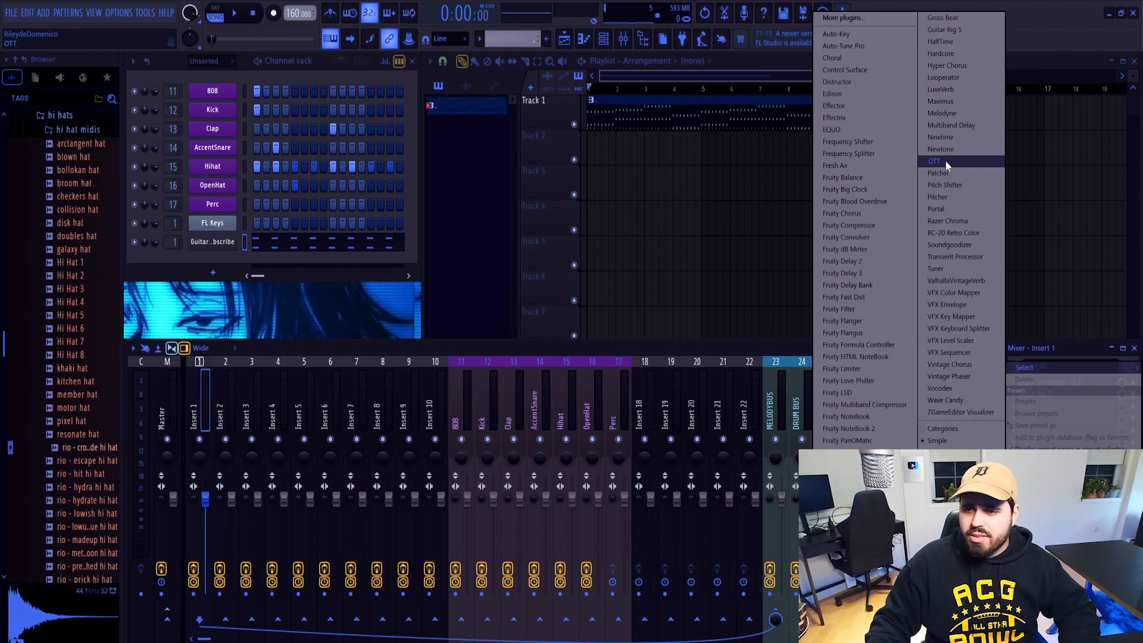
pyautogui.click(946, 161)
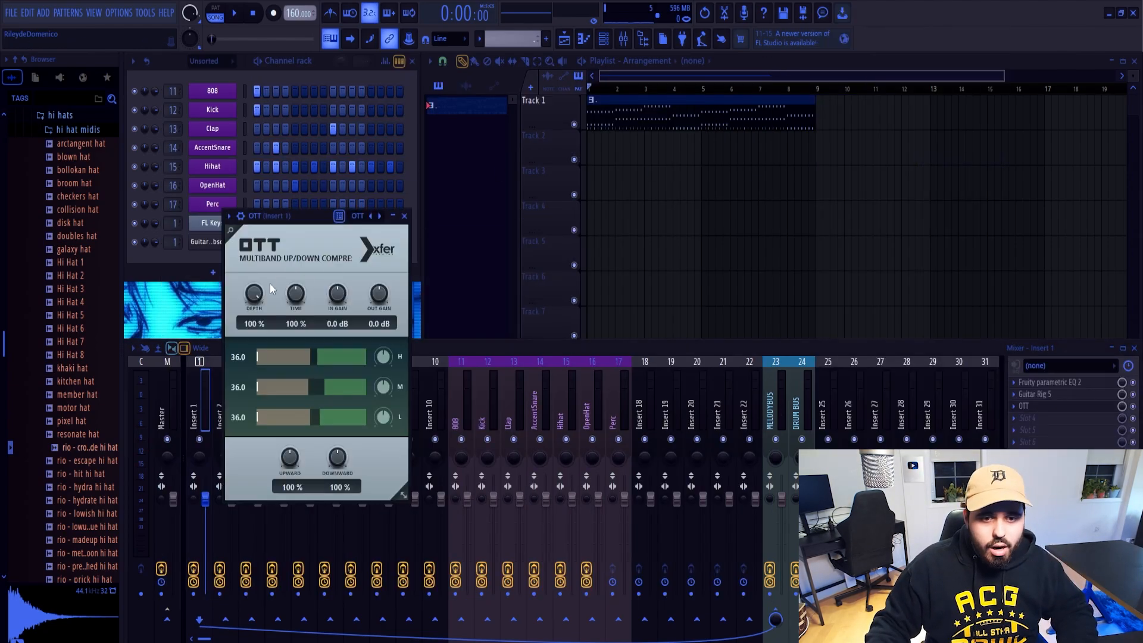
pyautogui.moveTo(269, 284); pyautogui.dragTo(259, 324)
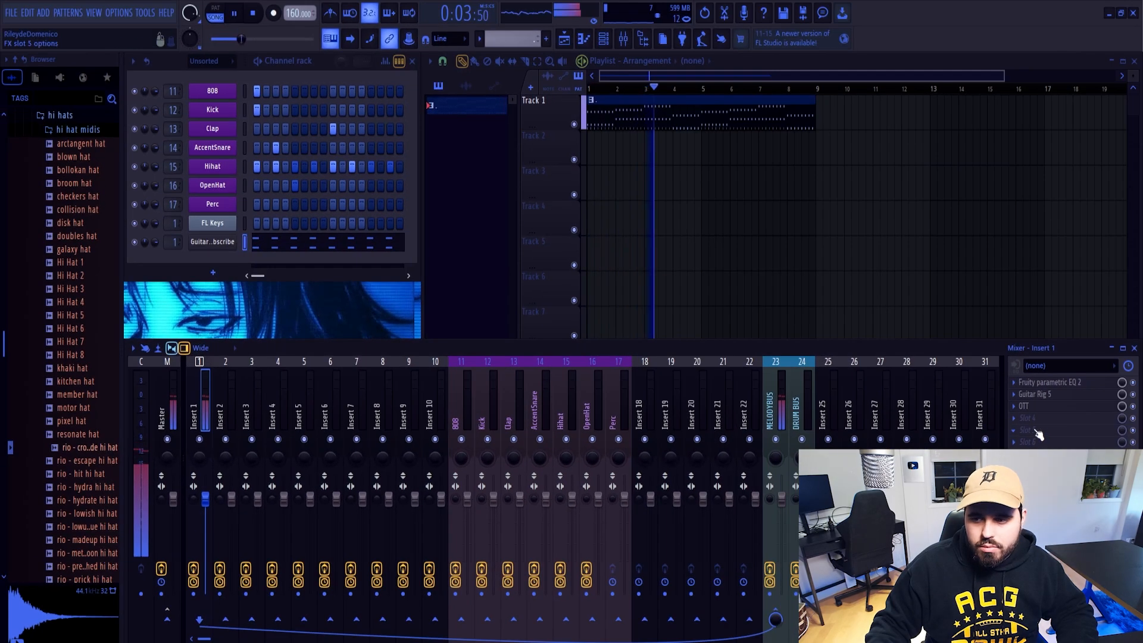
pyautogui.click(1024, 367)
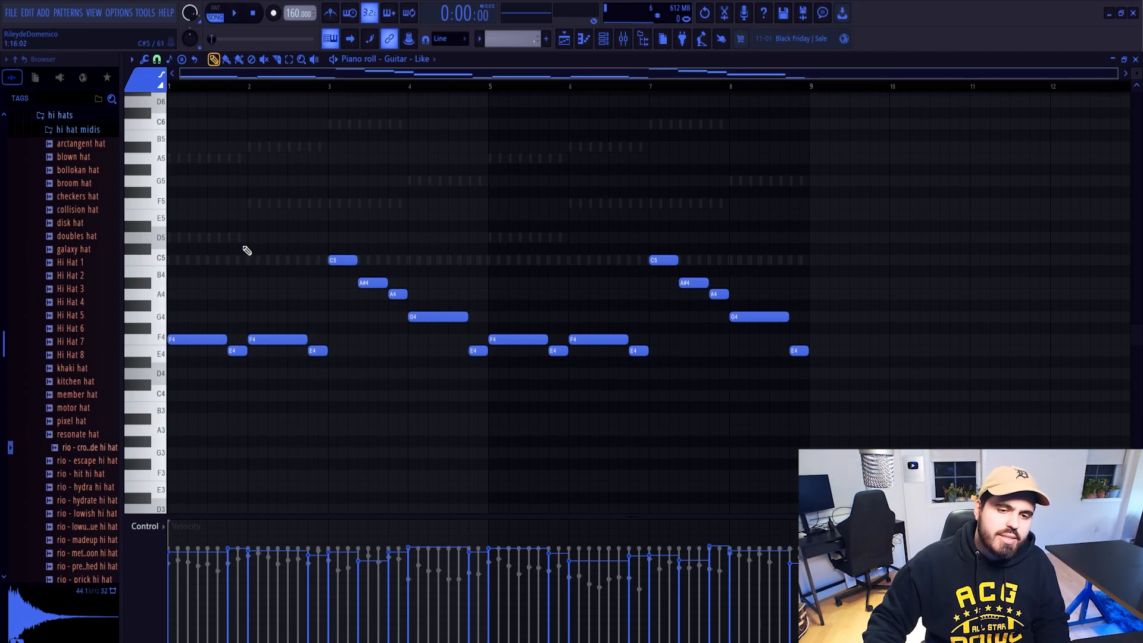
# Step: Examine how the Guitar - Like melody is built, from the repeated F4–E4 groups to the phrase descending from C5
pyautogui.moveTo(221, 316); pyautogui.dragTo(213, 353)
pyautogui.moveTo(330, 304); pyautogui.dragTo(256, 396)
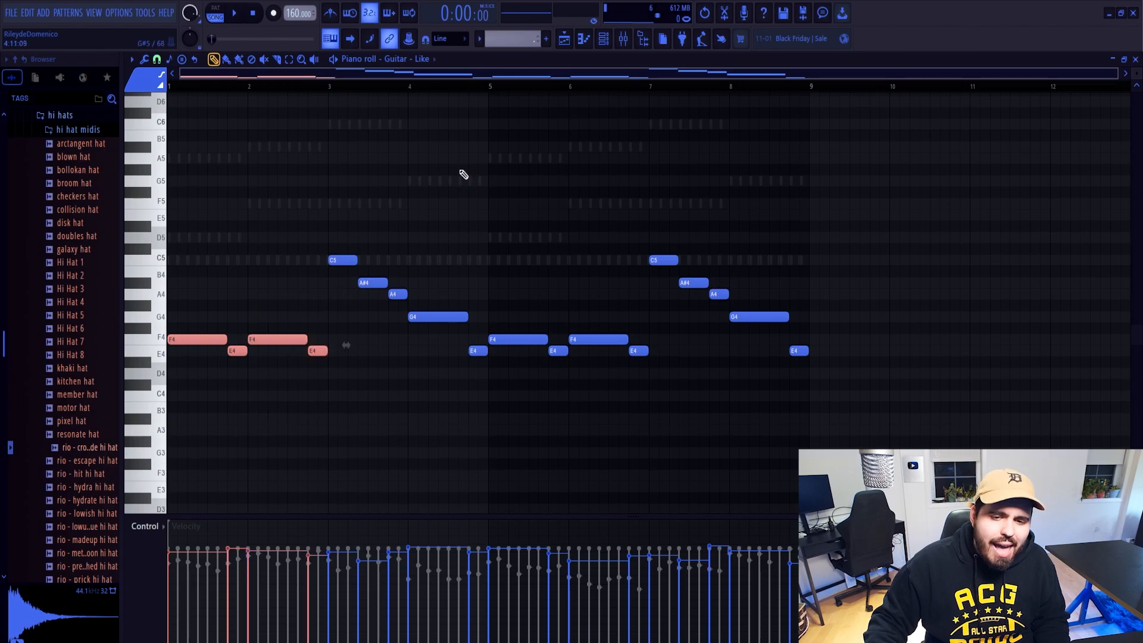
pyautogui.moveTo(415, 189); pyautogui.dragTo(330, 306)
pyautogui.moveTo(475, 272); pyautogui.dragTo(456, 356)
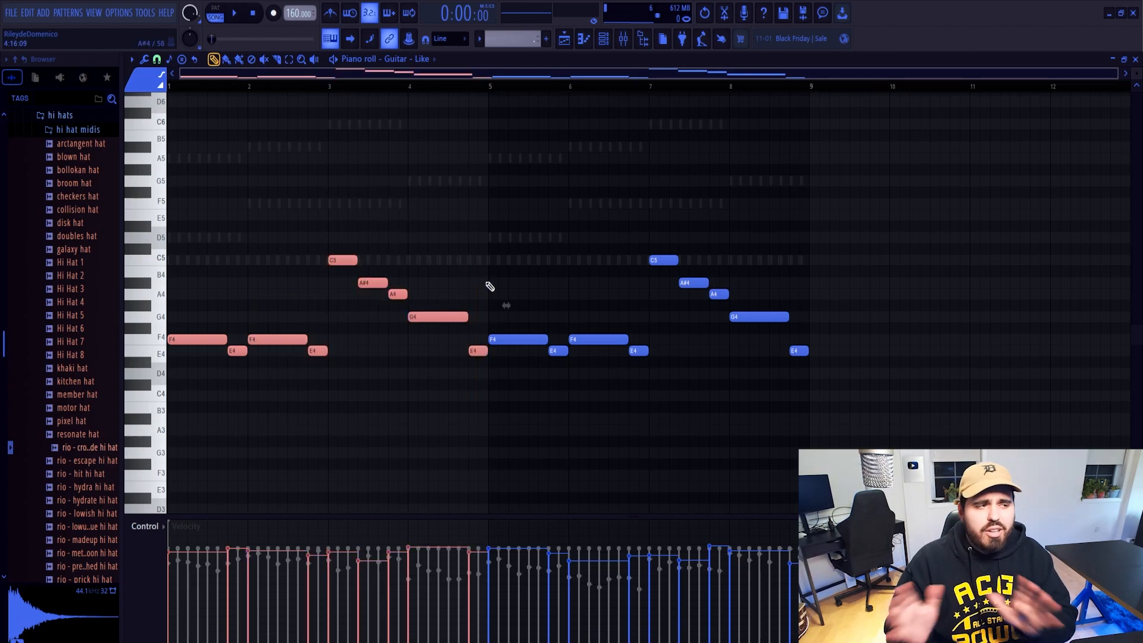
pyautogui.keyDown('ctrl'); pyautogui.click(194, 302); pyautogui.keyUp('ctrl')
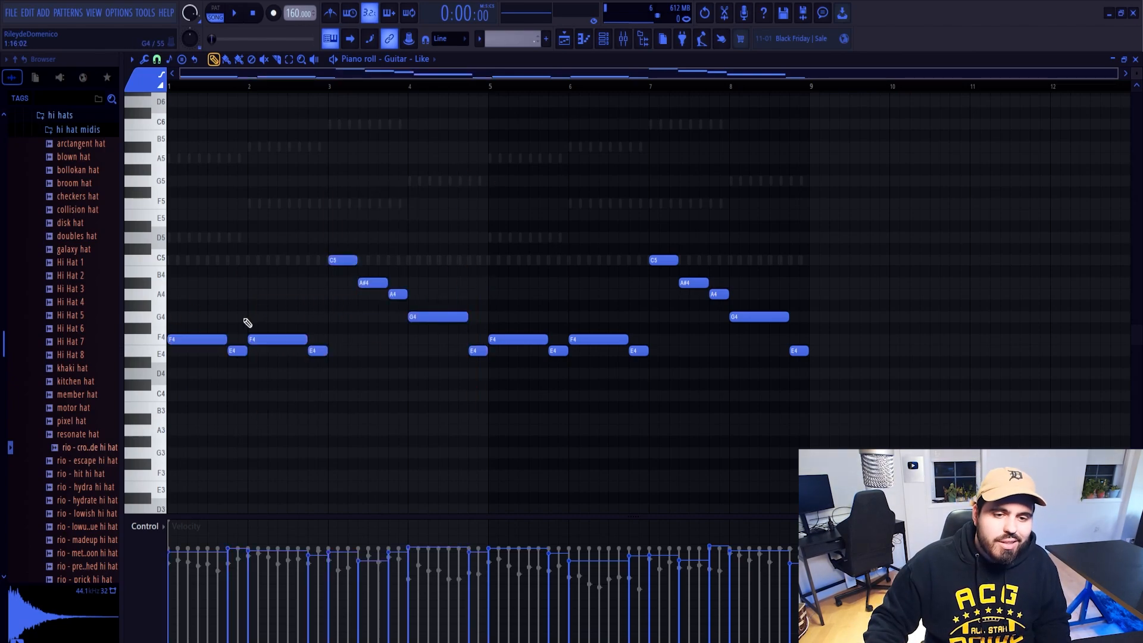
pyautogui.moveTo(248, 322); pyautogui.dragTo(168, 457)
pyautogui.moveTo(331, 337); pyautogui.dragTo(246, 388)
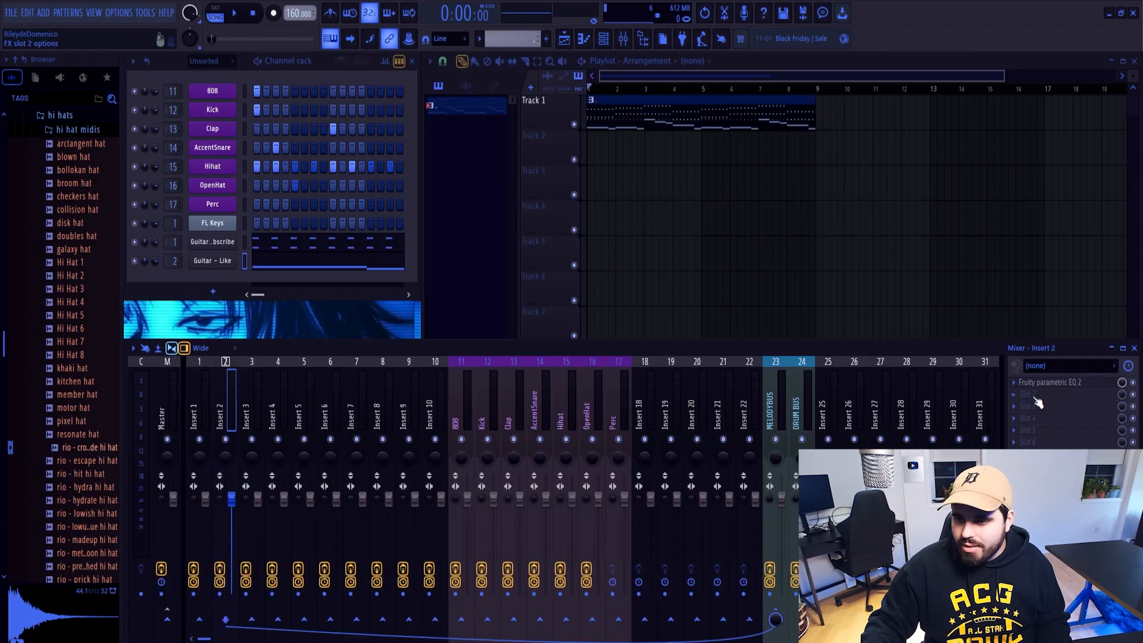
# Step: Load Guitar Rig 5 with the Prince in the Rain preset on Insert 2 and add OTT to its effect chain
pyautogui.click(1023, 366)
pyautogui.click(1024, 210)
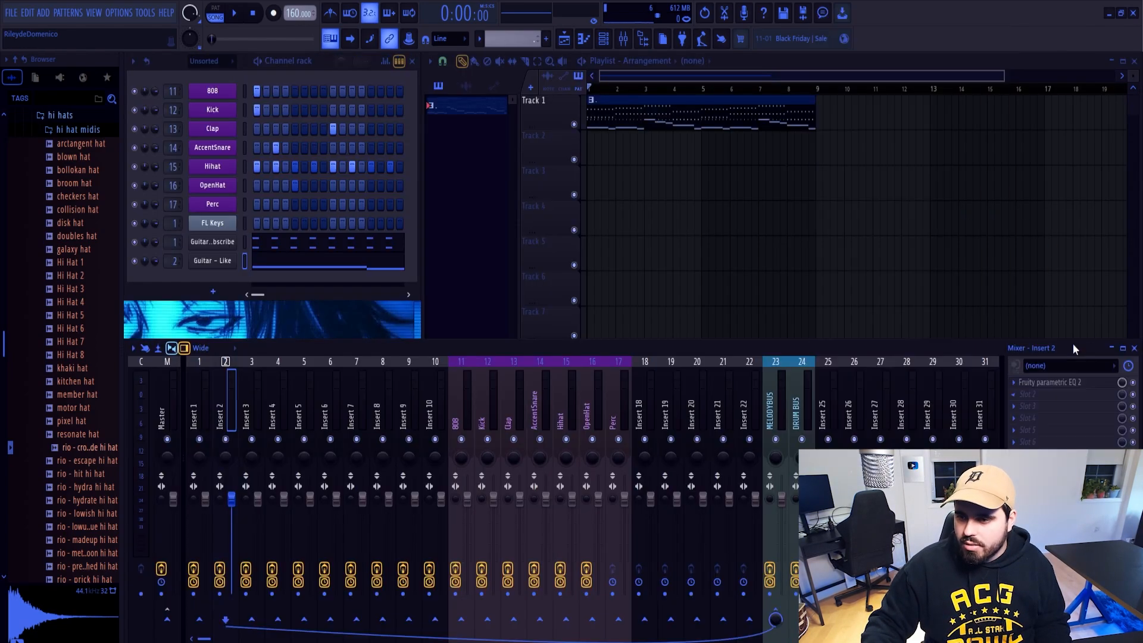
pyautogui.click(1022, 402)
pyautogui.click(956, 55)
pyautogui.click(234, 14)
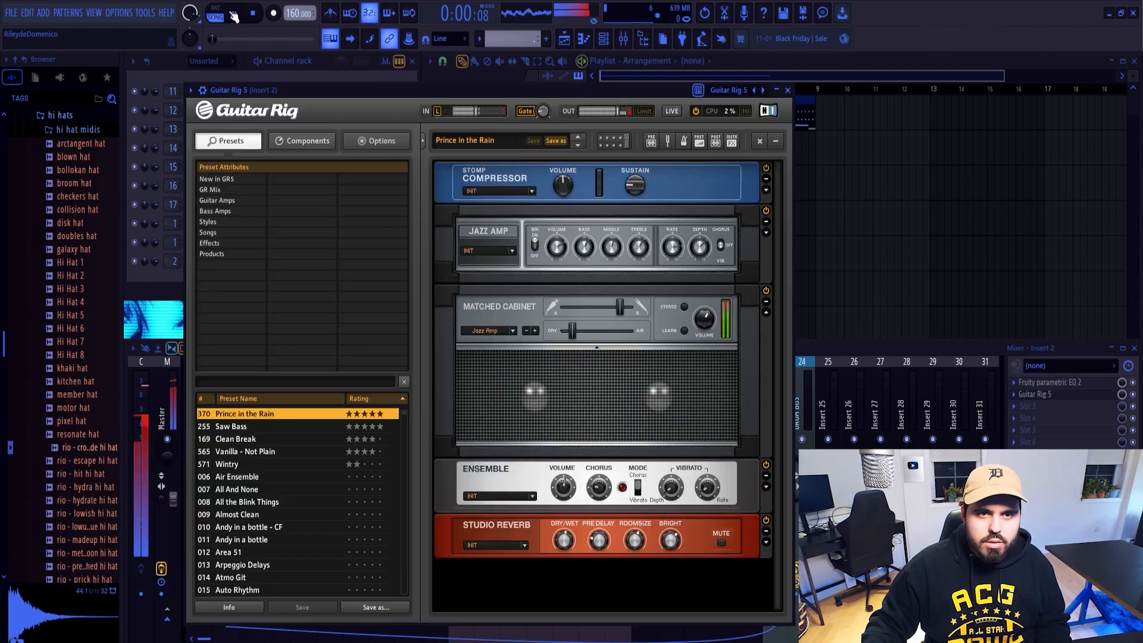
pyautogui.click(788, 90)
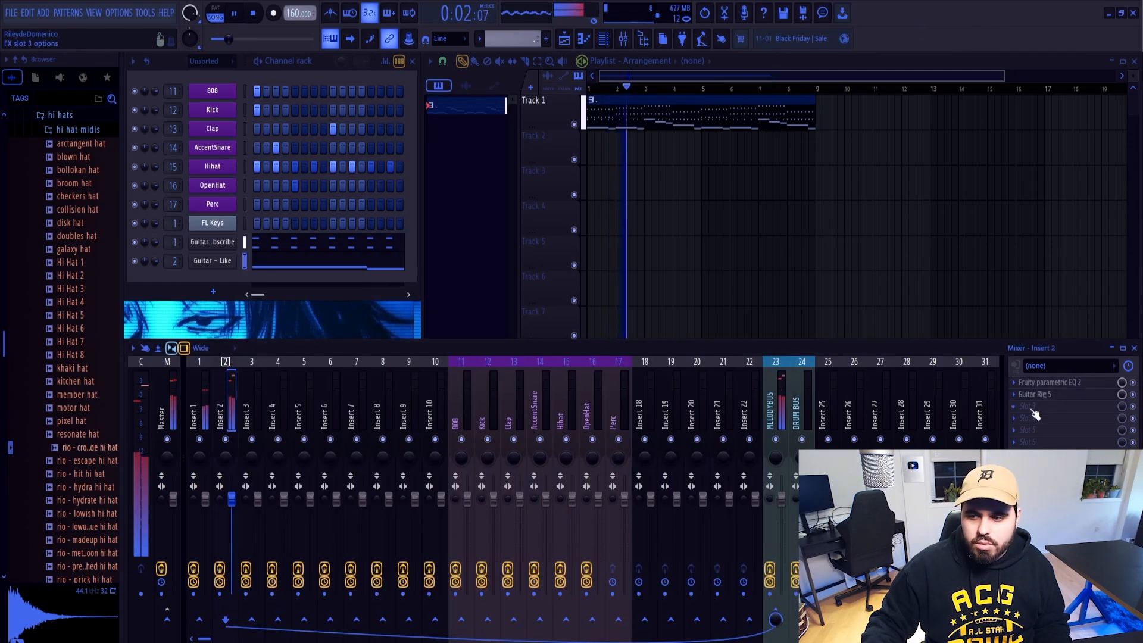
pyautogui.click(1047, 383)
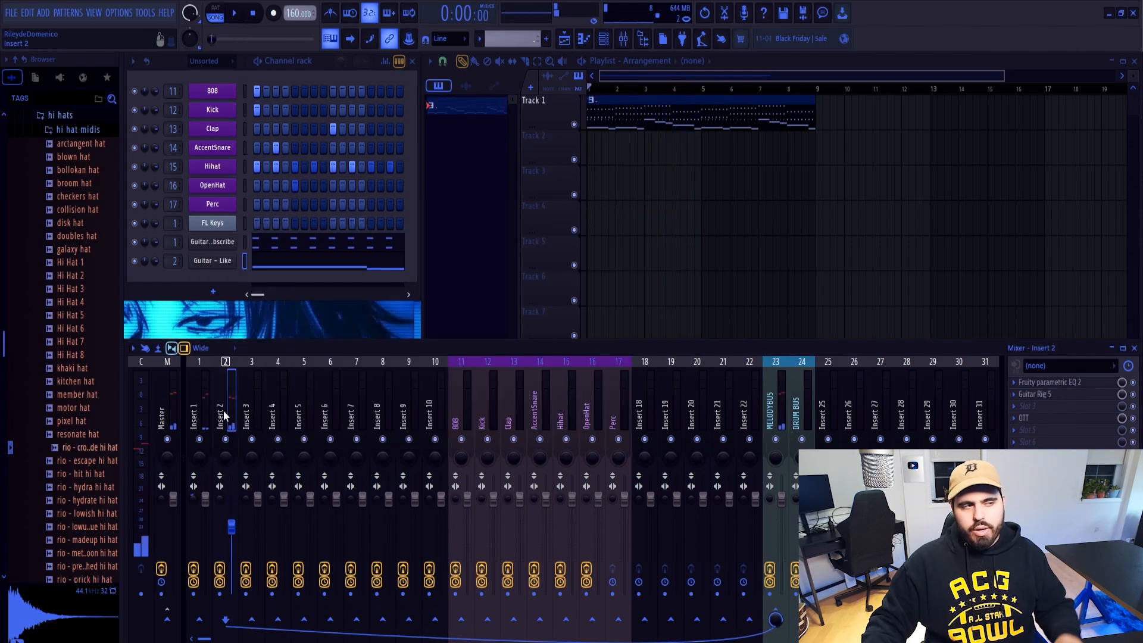
# Step: Open Insert 1's Fruity parametric EQ 2 and arrange it side by side with the one on Insert 2
pyautogui.press('Left')
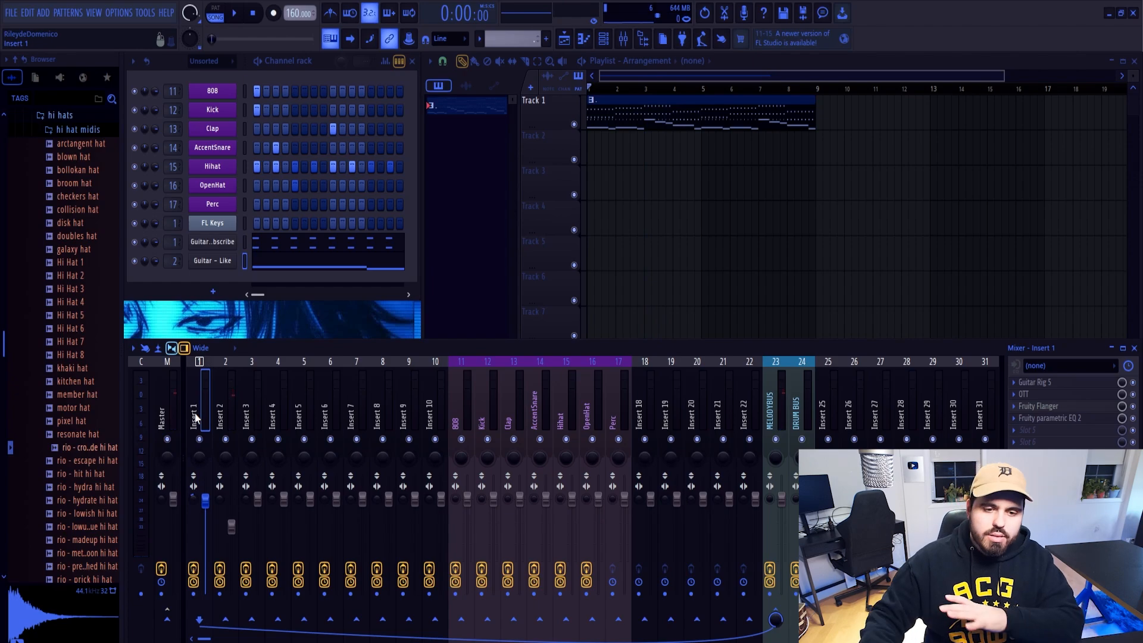
pyautogui.click(230, 406)
pyautogui.click(209, 402)
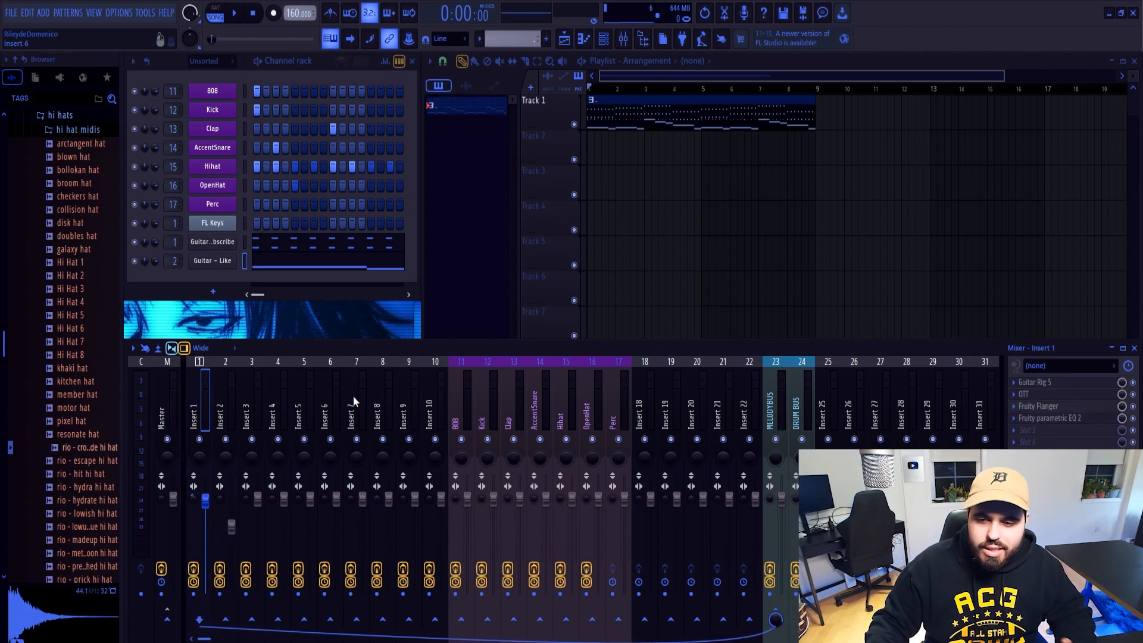
pyautogui.click(1057, 419)
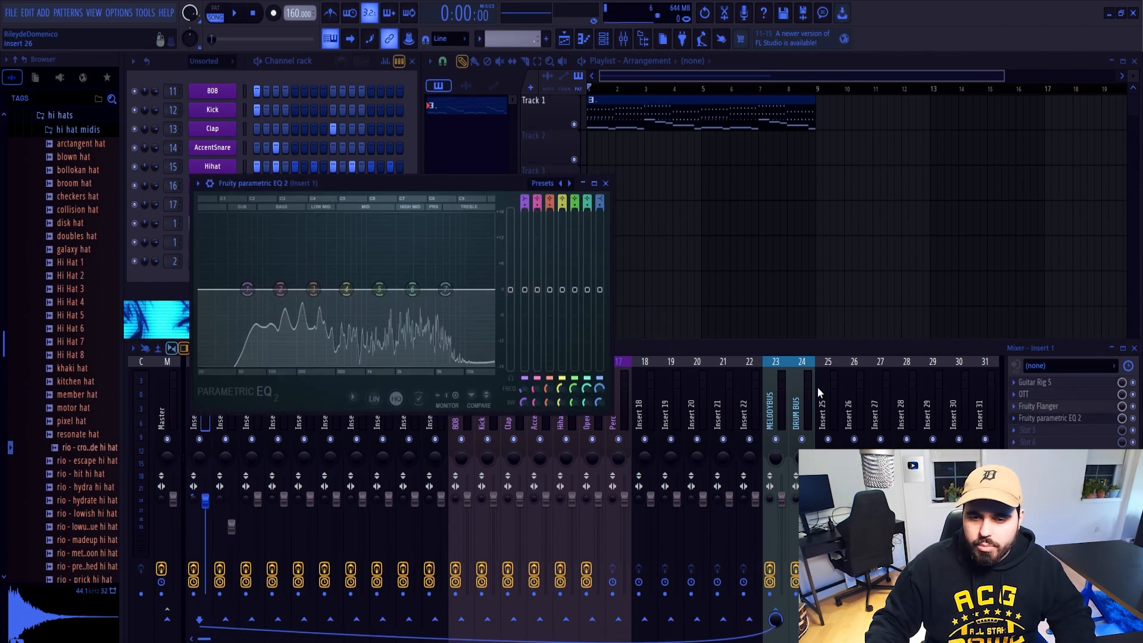
pyautogui.moveTo(227, 105); pyautogui.dragTo(208, 102)
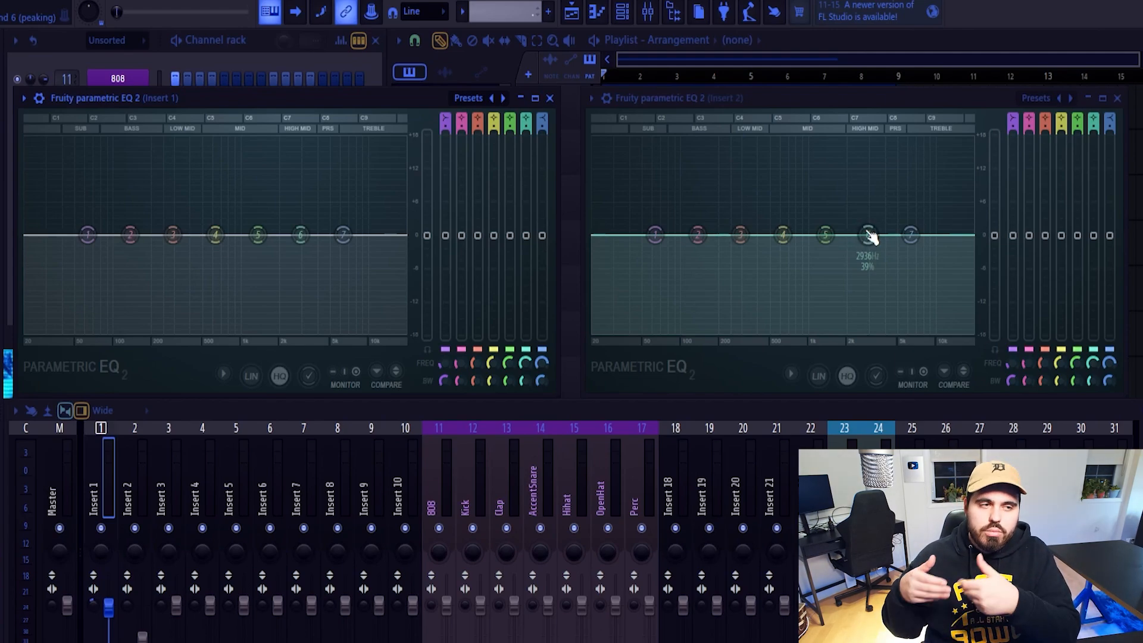
pyautogui.moveTo(784, 102); pyautogui.dragTo(759, 95)
# Step: Play the arrangement to compare both guitar spectra and boost band 6 of Insert 2's EQ at about 2763 Hz
pyautogui.press('space')
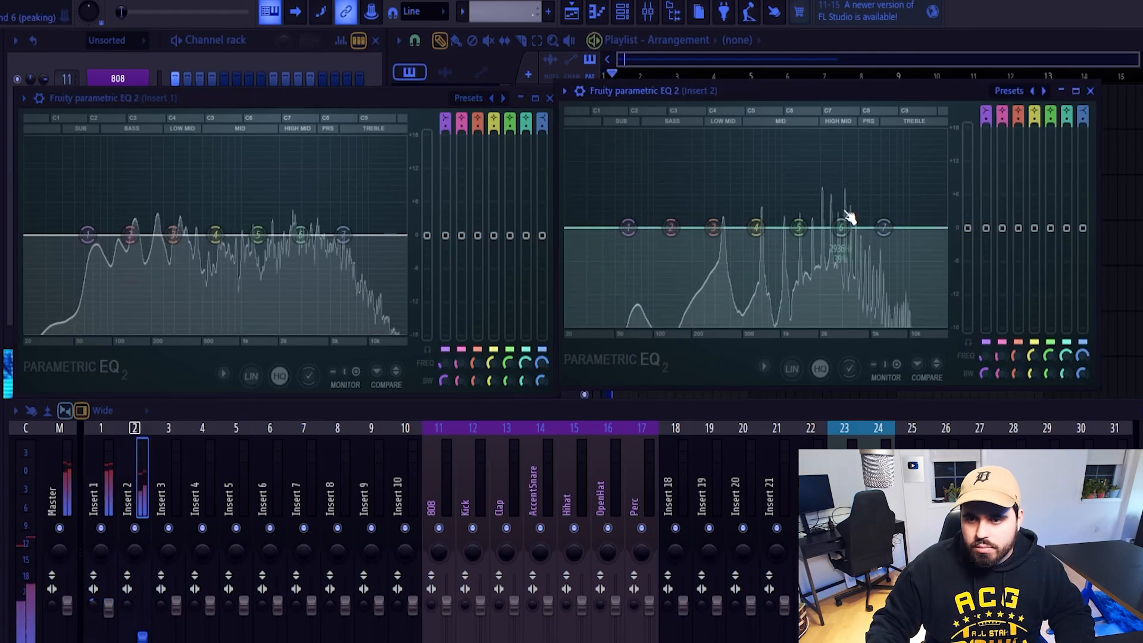
pyautogui.press('space')
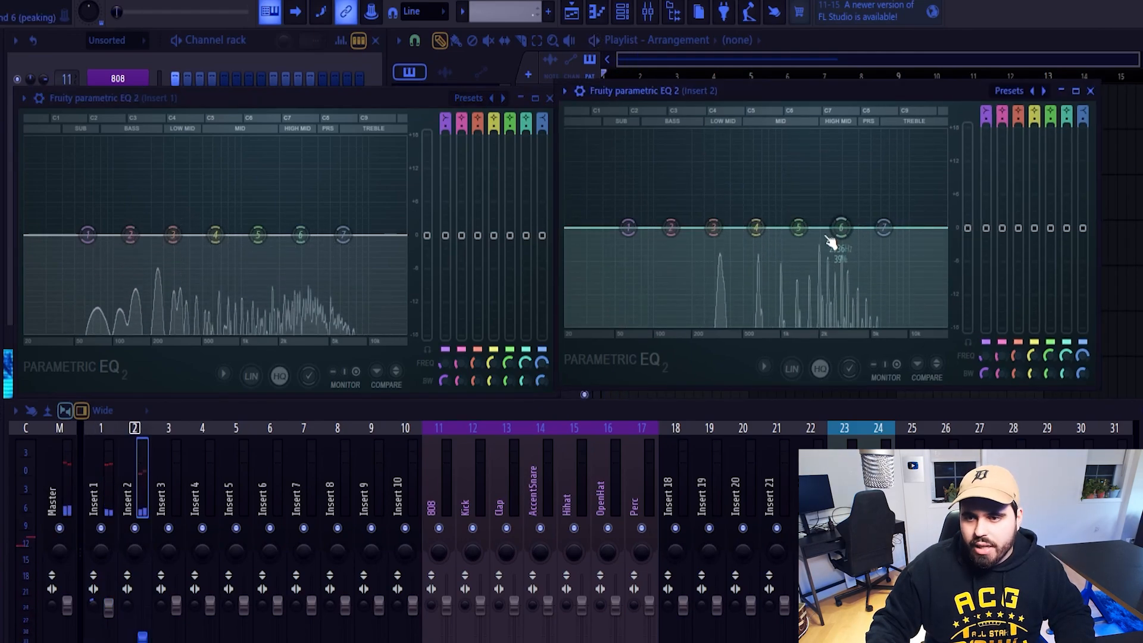
pyautogui.moveTo(844, 230); pyautogui.dragTo(842, 224)
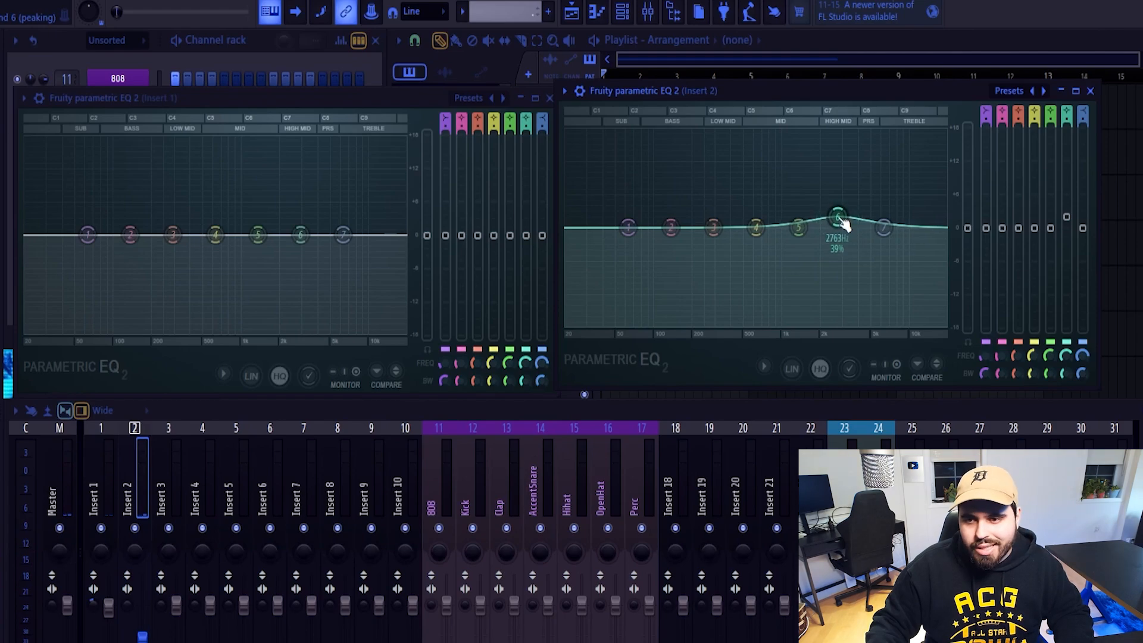
# Step: Cut band 6 slightly on Insert 1's EQ around the frequency boosted on Insert 2
pyautogui.moveTo(300, 234); pyautogui.dragTo(296, 234)
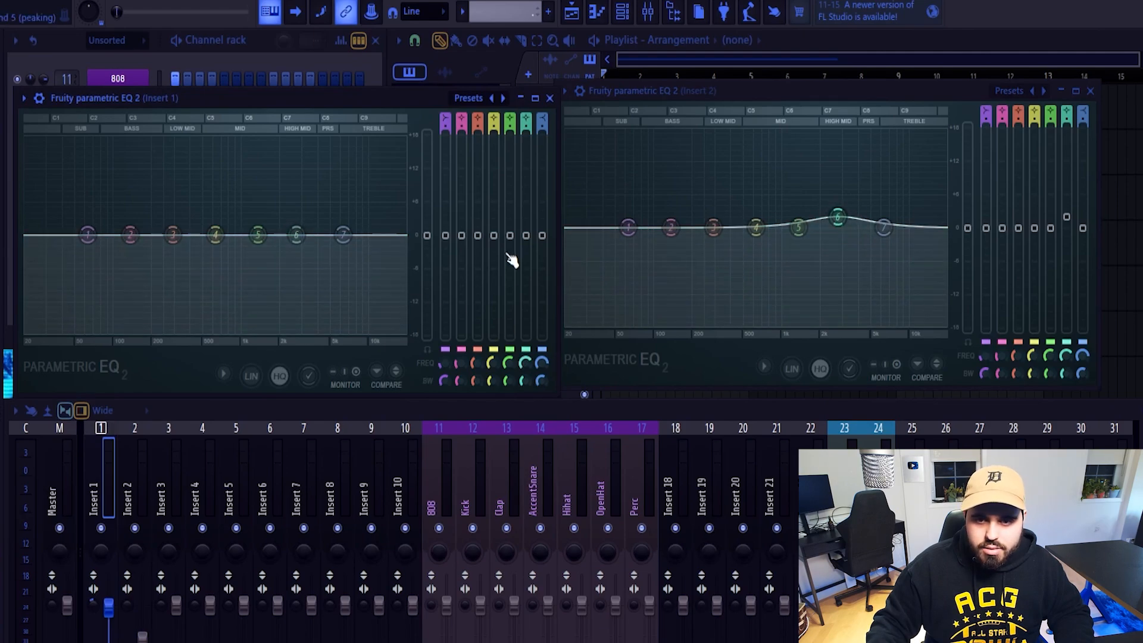
pyautogui.moveTo(296, 234); pyautogui.dragTo(297, 234)
pyautogui.moveTo(526, 236); pyautogui.dragTo(526, 238)
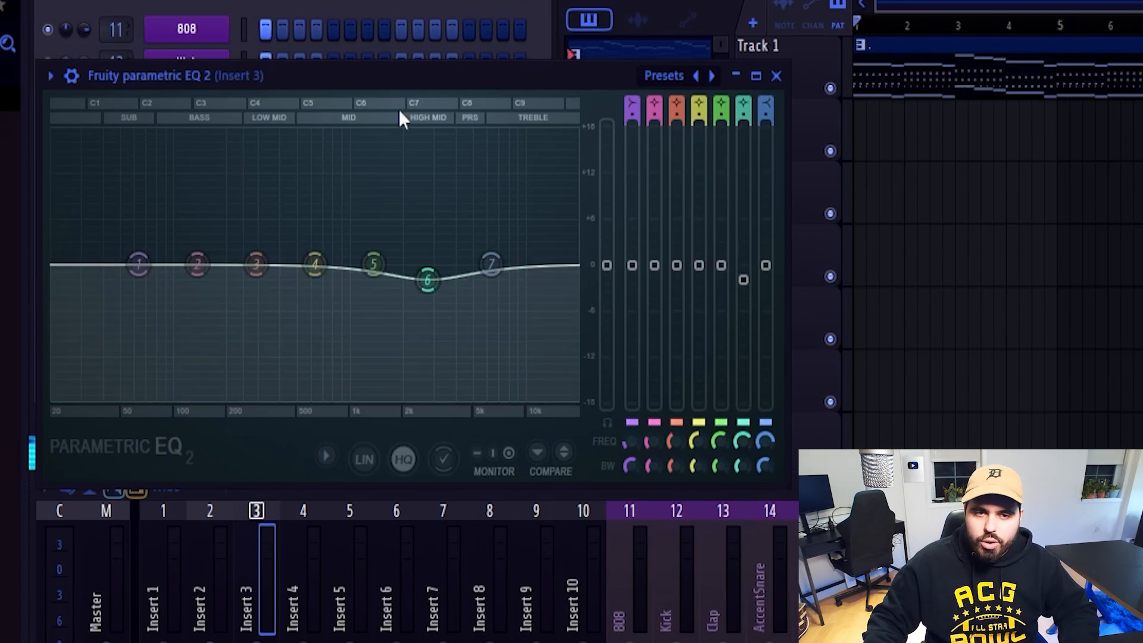
# Step: Set up ValhallaVintageVerb on Insert 3 with a 23.2% mix and 15.18 ms predelay, and shorten its decay
pyautogui.press('space')
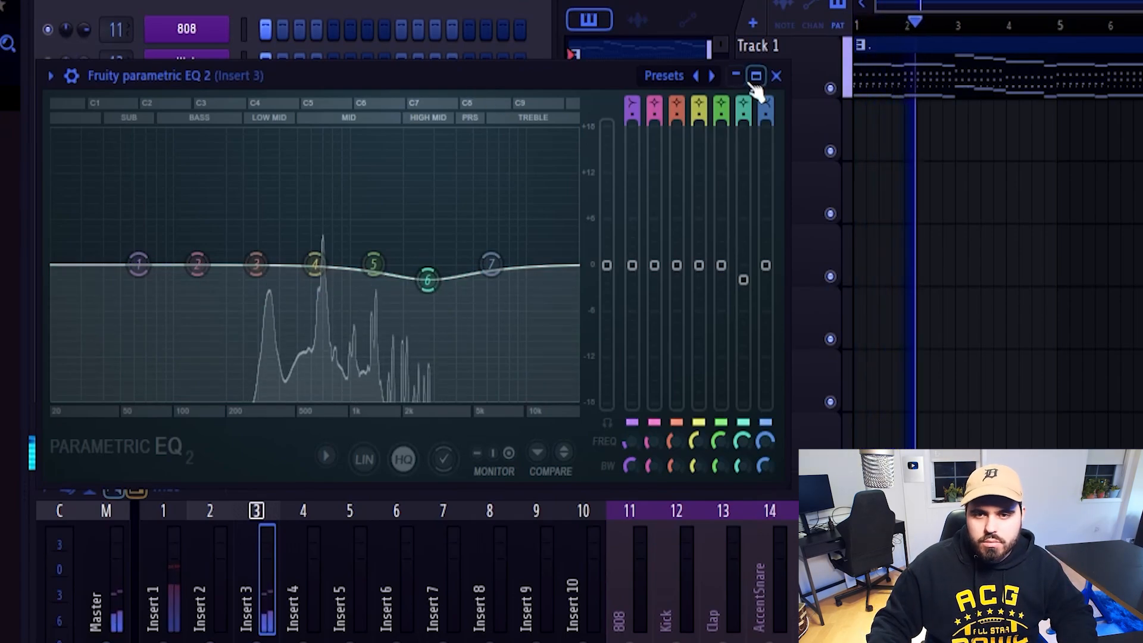
pyautogui.click(776, 76)
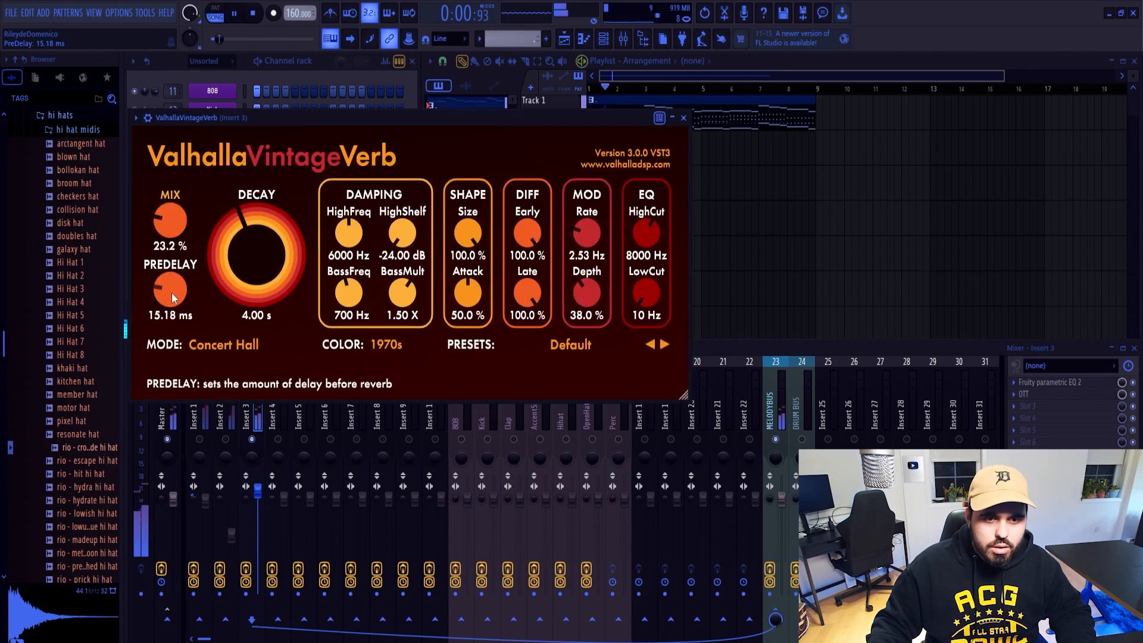
pyautogui.moveTo(224, 245); pyautogui.dragTo(223, 268)
pyautogui.click(684, 117)
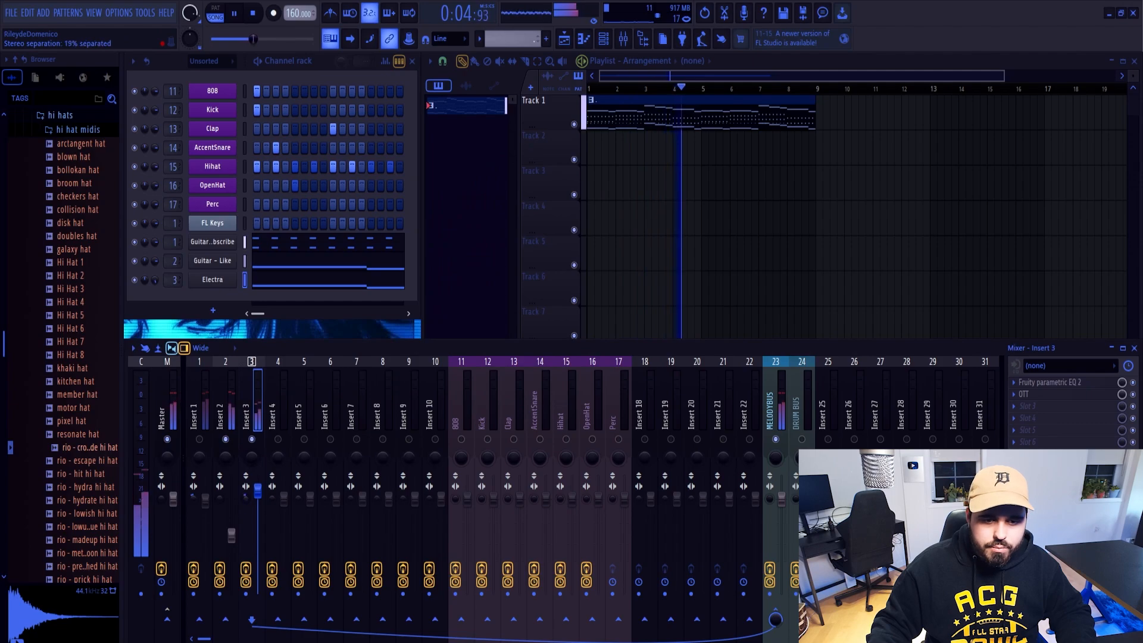
# Step: Stop playback and render Insert 3 to a wave file
pyautogui.click(133, 347)
pyautogui.press('space')
pyautogui.moveTo(159, 216)
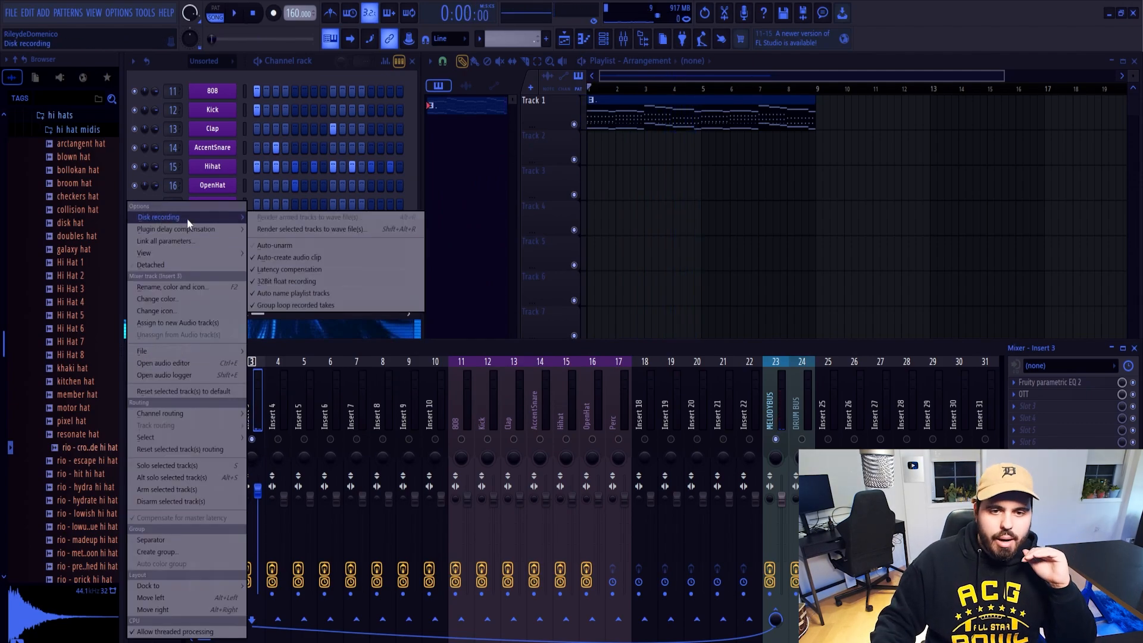
pyautogui.click(293, 229)
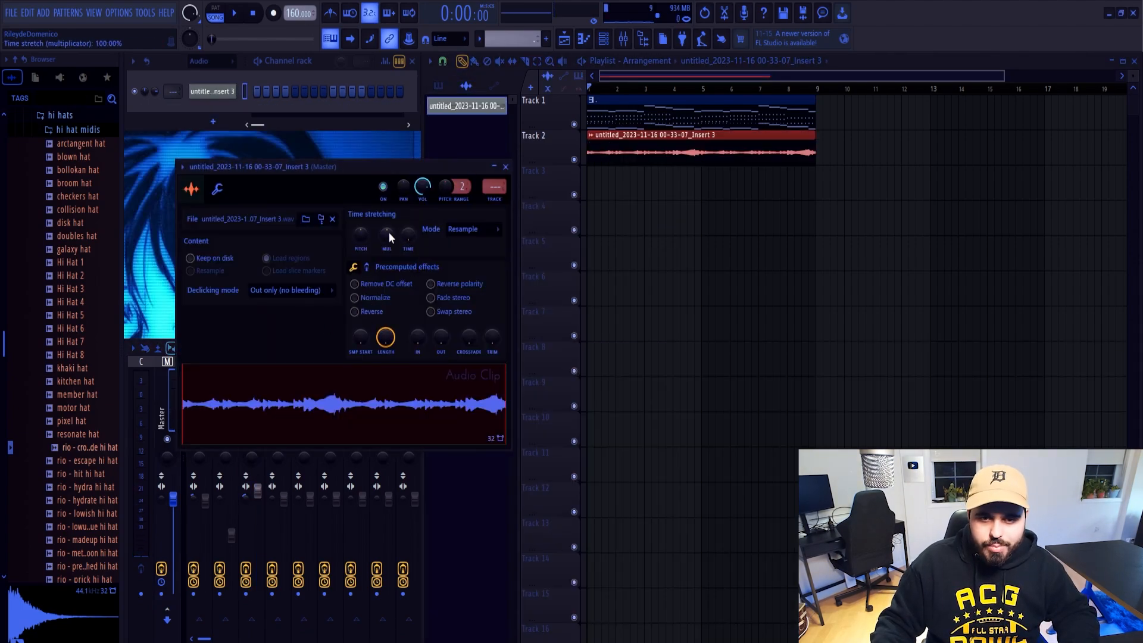
# Step: Audition the rendered Insert 3 audio clip with changed pitch and Auto time-stretch mode
pyautogui.press('space')
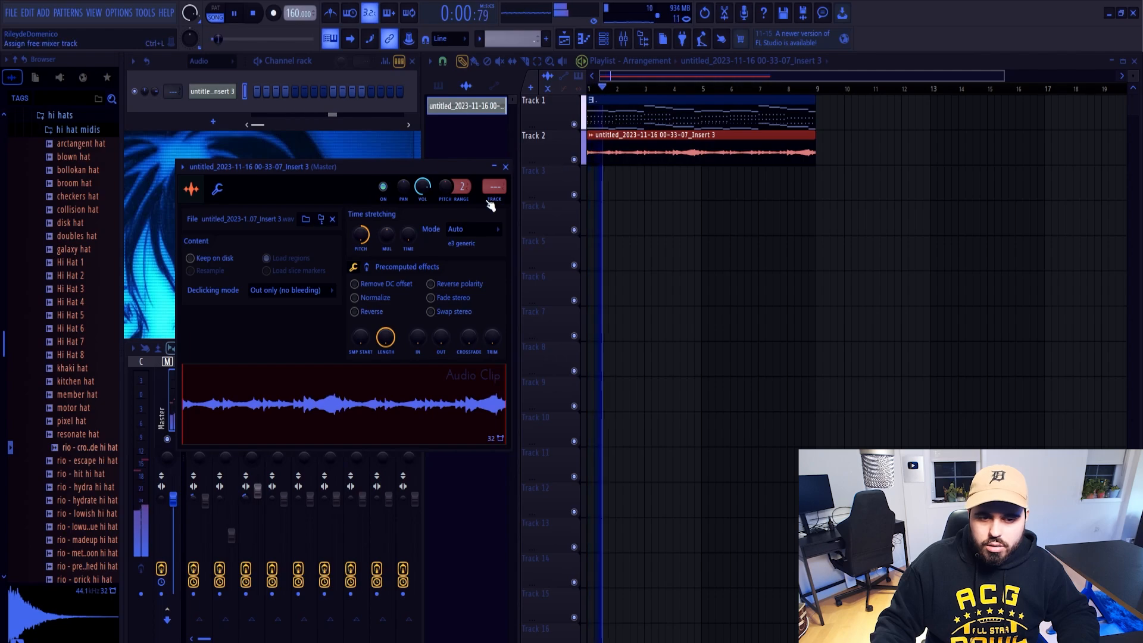
pyautogui.moveTo(381, 168); pyautogui.dragTo(354, 153)
pyautogui.click(253, 485)
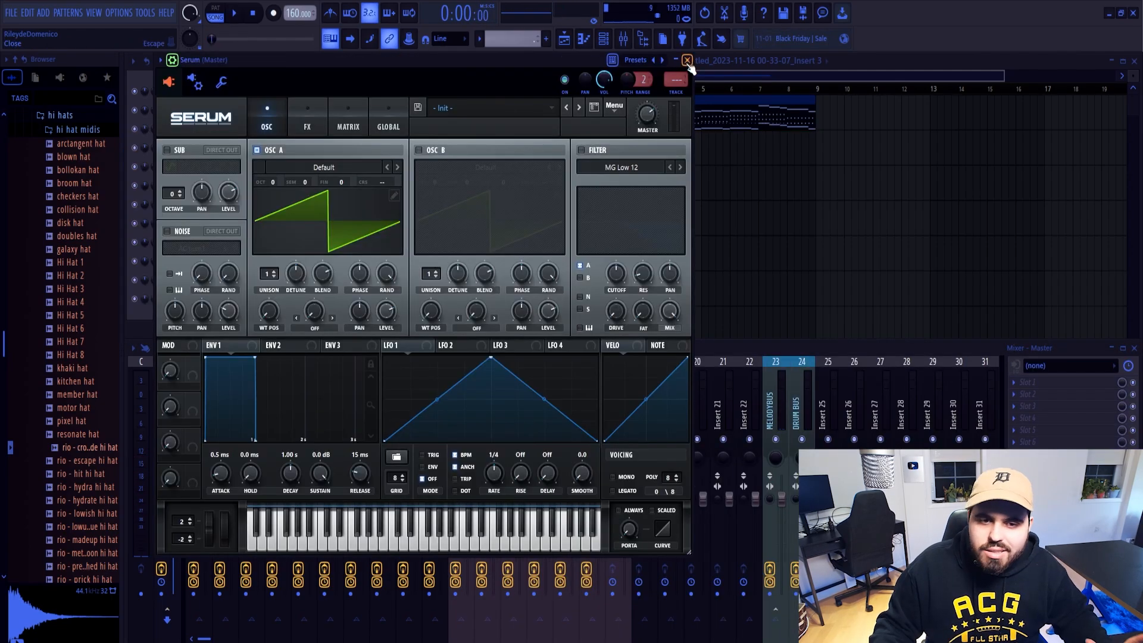
# Step: Browse Serum's User preset banks for a layer sound
pyautogui.click(526, 108)
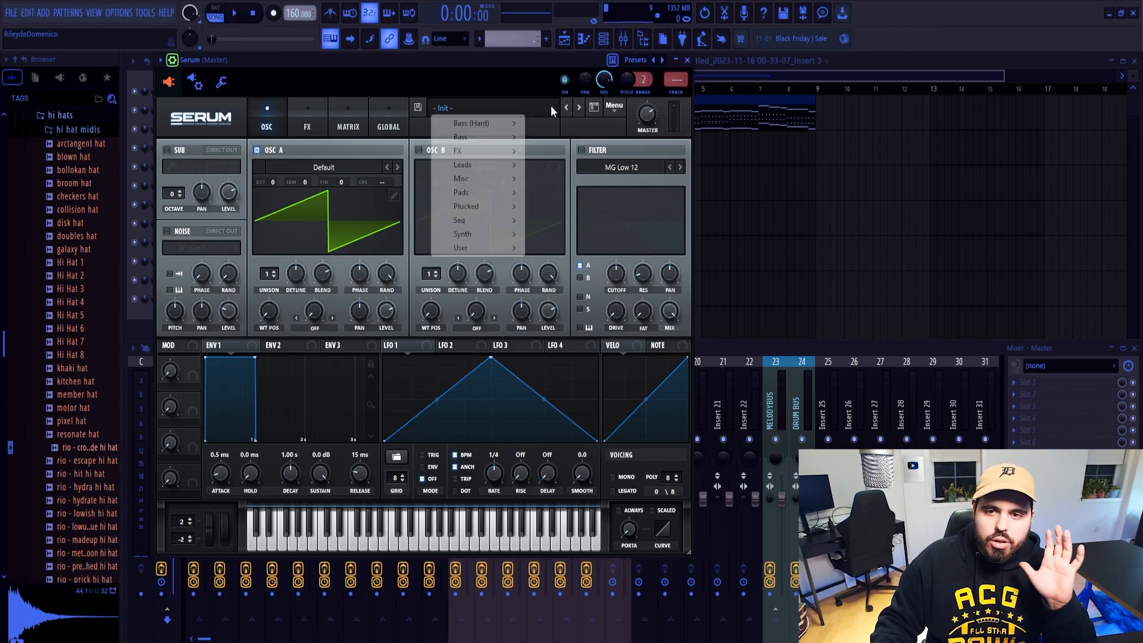
pyautogui.moveTo(485, 250)
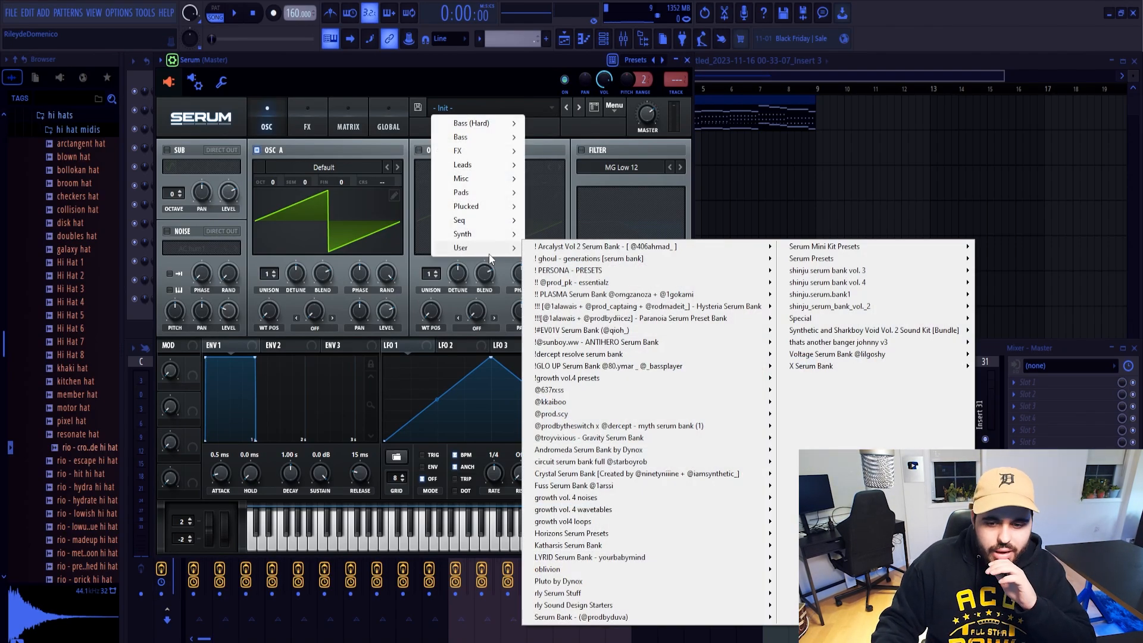
pyautogui.moveTo(572, 509)
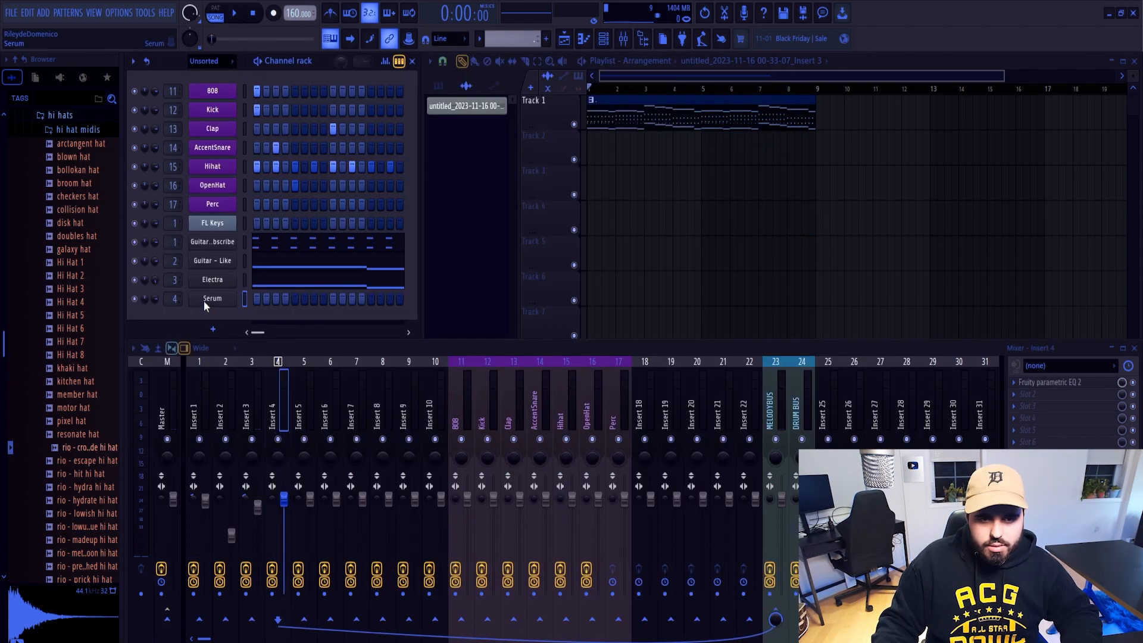
# Step: Write a four-bar progression of two-note chords for Serum, lower it one octave and duplicate it to fill eight bars
pyautogui.rightClick(203, 301)
pyautogui.click(255, 298)
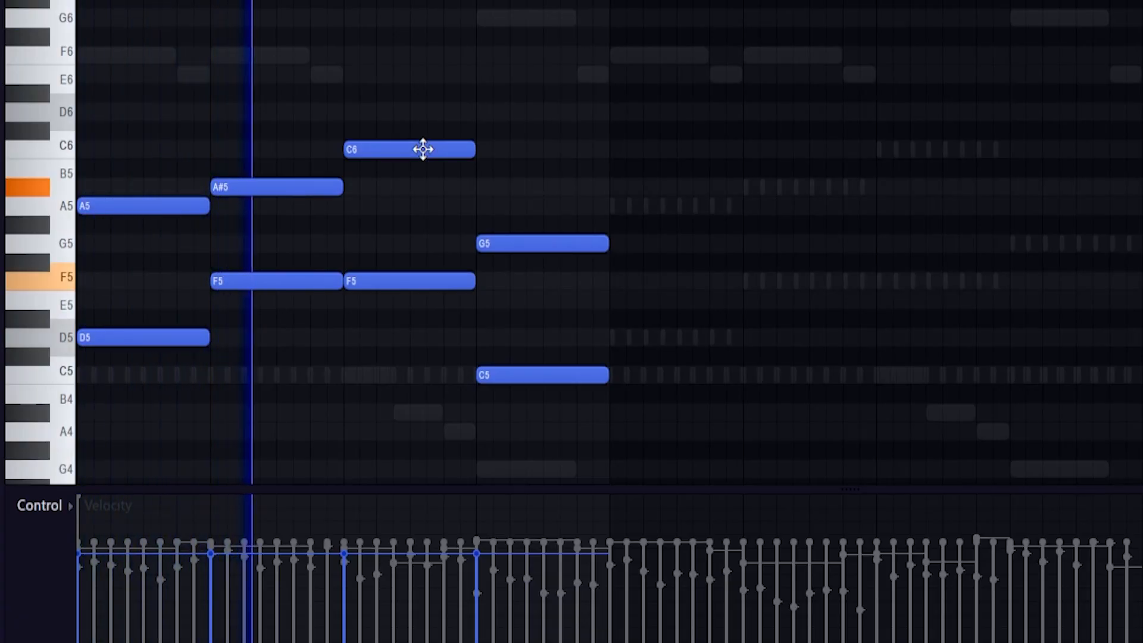
pyautogui.hotkey('ctrl', 'Down')
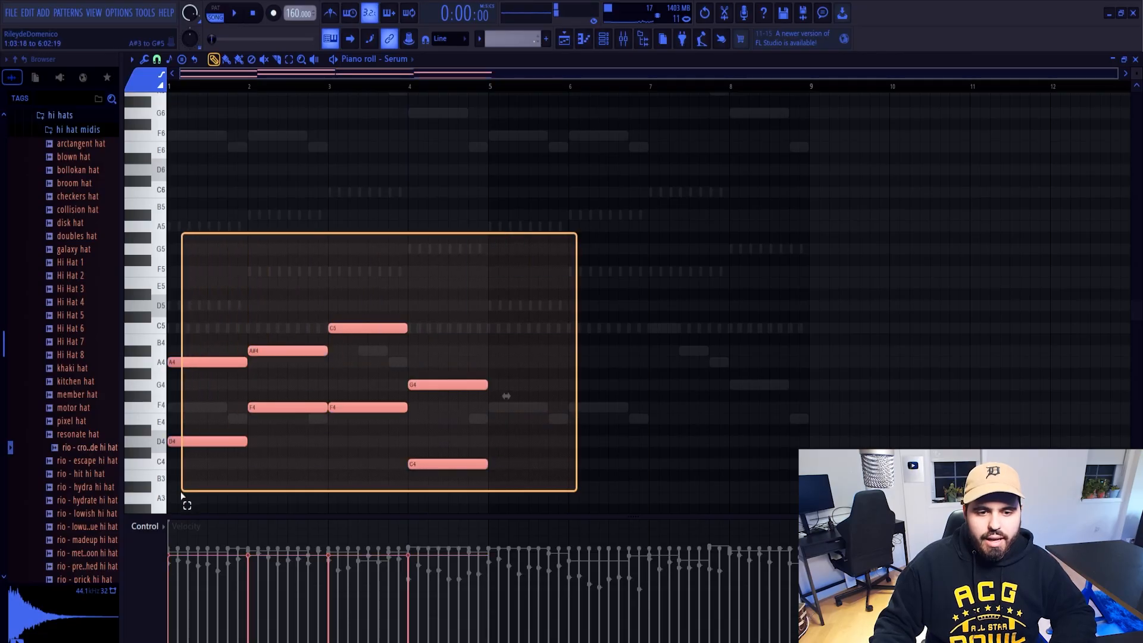
pyautogui.hotkey('ctrl', 'b')
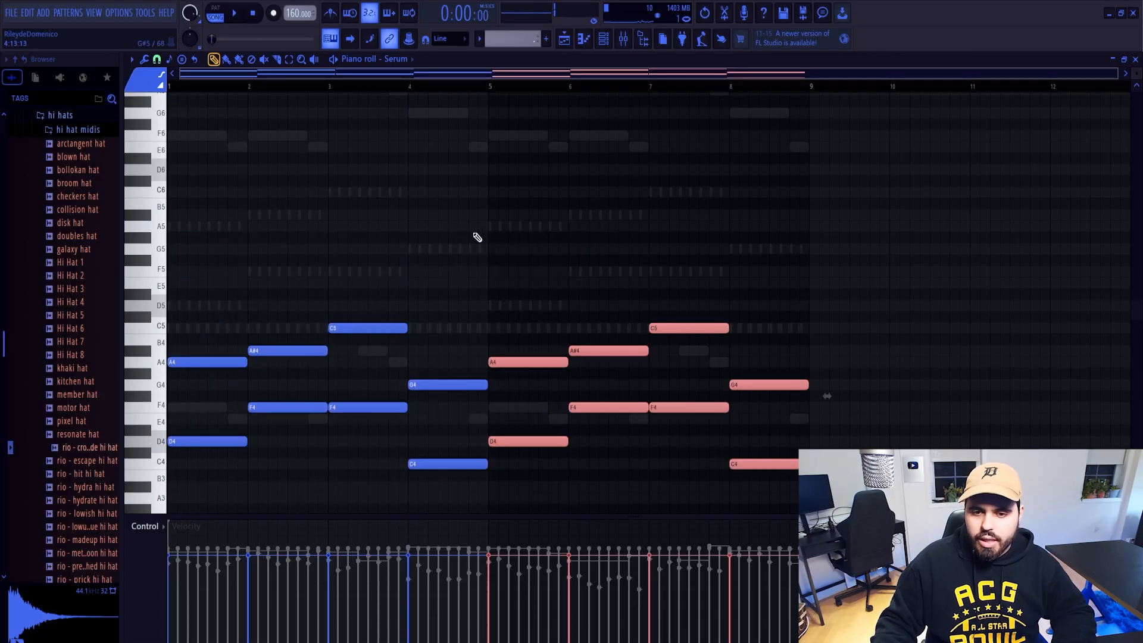
pyautogui.hotkey('ctrl', 'd')
pyautogui.click(1135, 59)
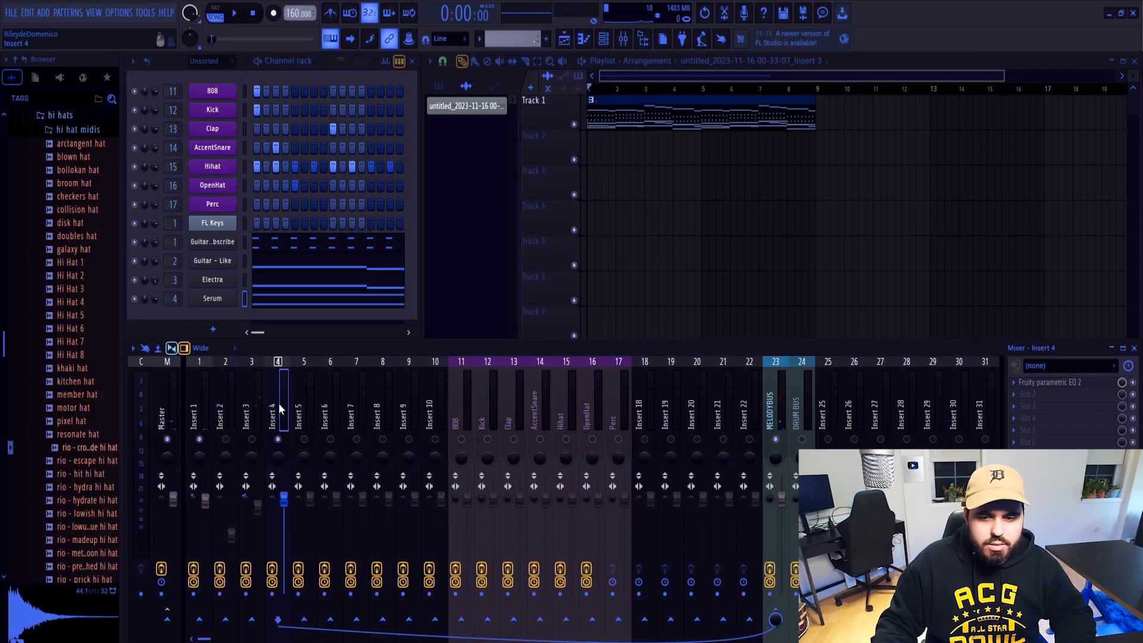
# Step: Set band 1 of Insert 4's Fruity parametric EQ 2 to high pass and raise its cutoff to about 200 Hz during playback
pyautogui.click(1052, 382)
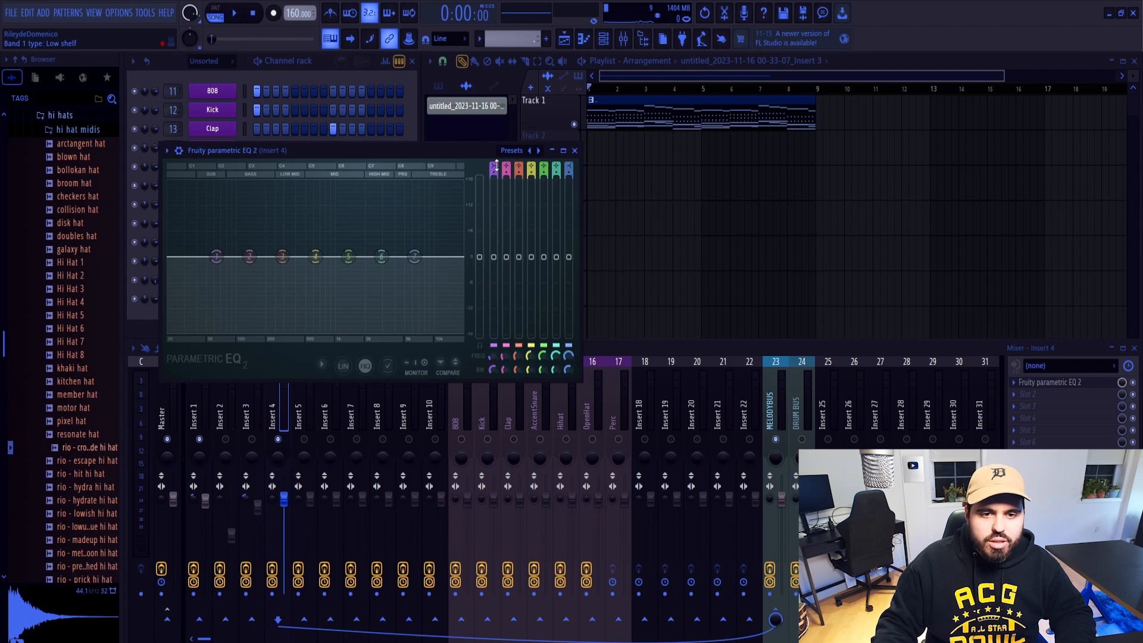
pyautogui.moveTo(496, 165); pyautogui.dragTo(497, 177)
pyautogui.moveTo(494, 173); pyautogui.dragTo(494, 168)
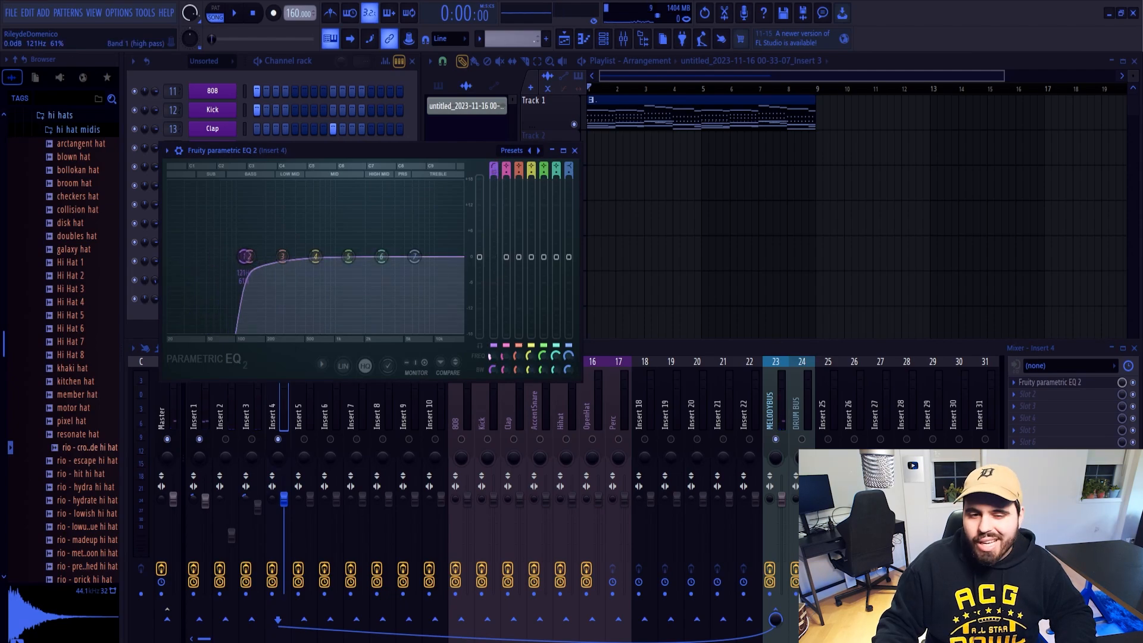
pyautogui.press('space')
pyautogui.moveTo(492, 356); pyautogui.dragTo(492, 347)
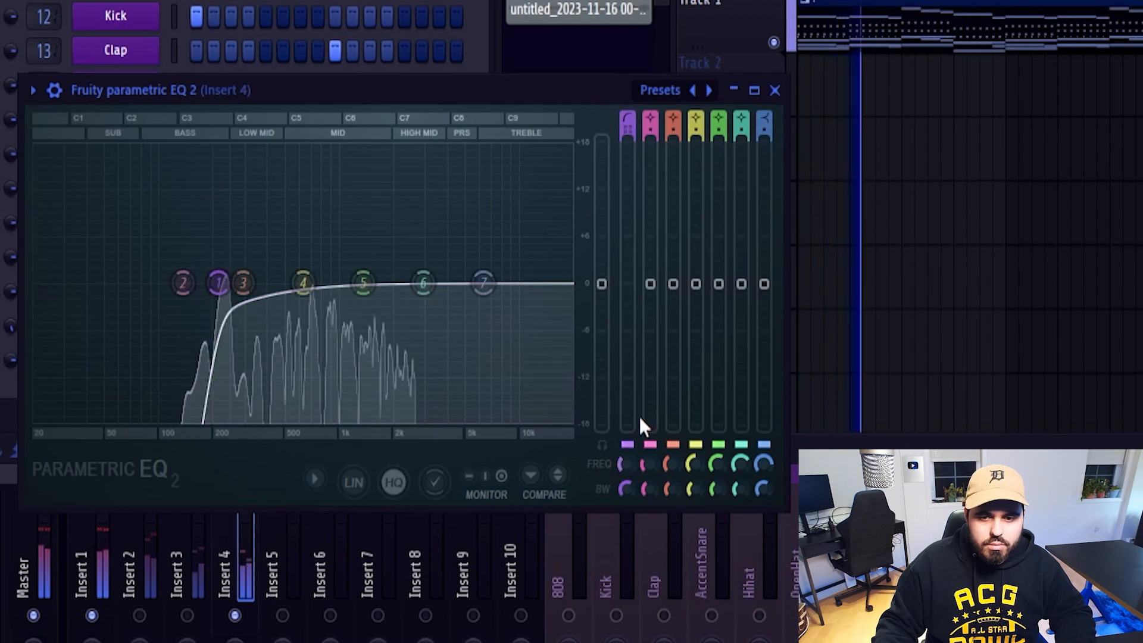
pyautogui.moveTo(624, 463); pyautogui.dragTo(623, 451)
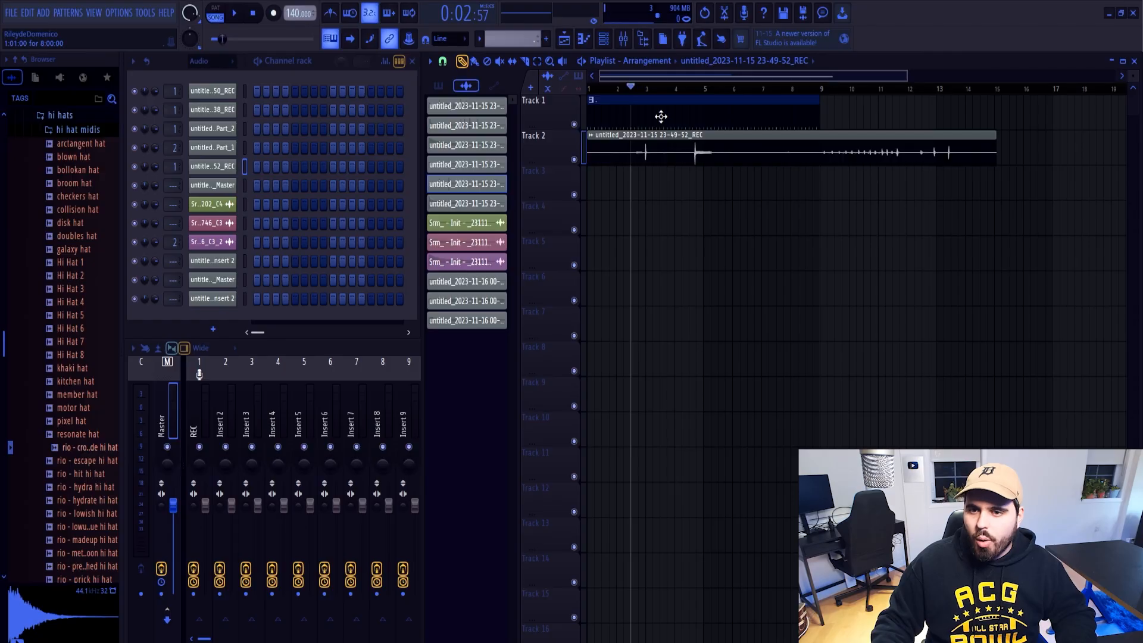
# Step: Load Newtone on Insert 3 for the short slice cut from the recording
pyautogui.scroll(4, 653, 178)
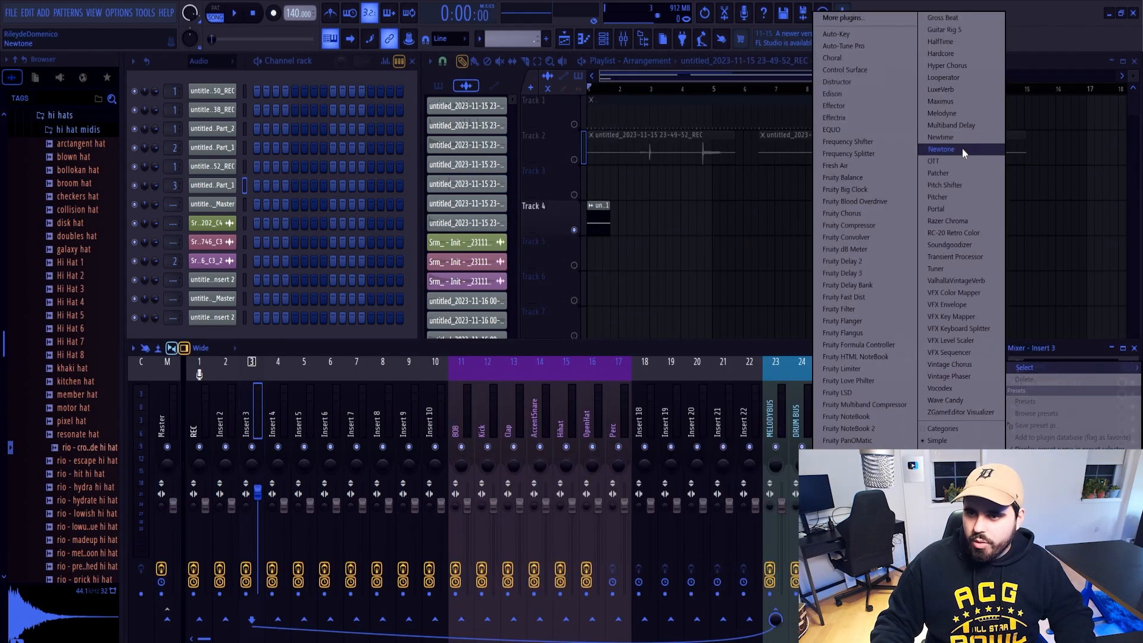
pyautogui.click(841, 167)
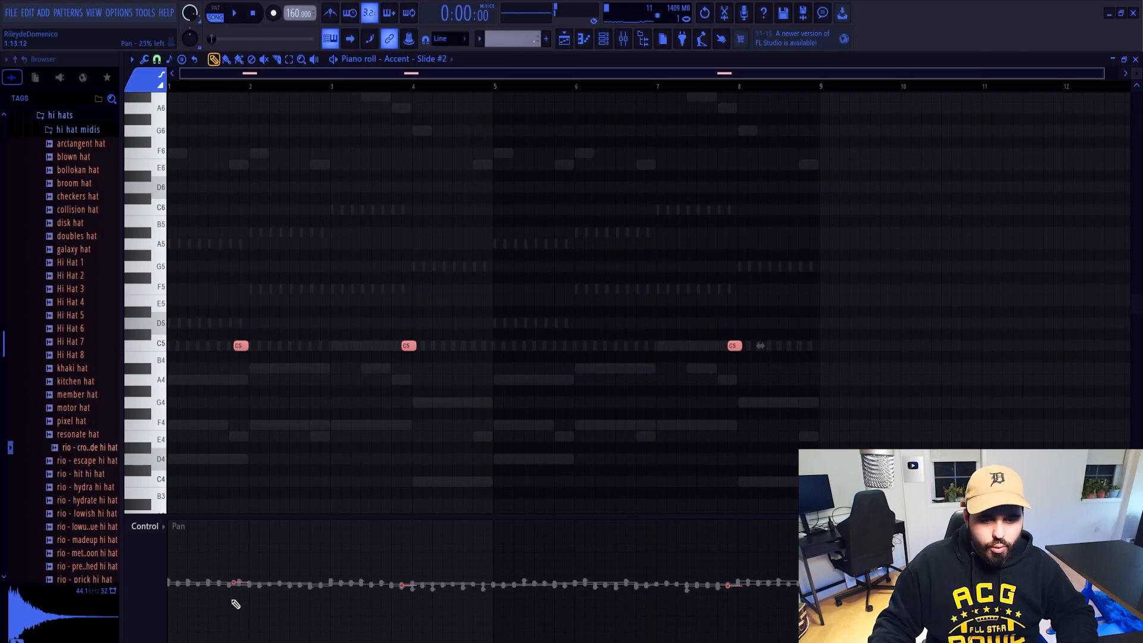
# Step: Adjust the panning of the first Accent - Slide #2 note in the piano roll
pyautogui.moveTo(235, 603); pyautogui.dragTo(233, 530)
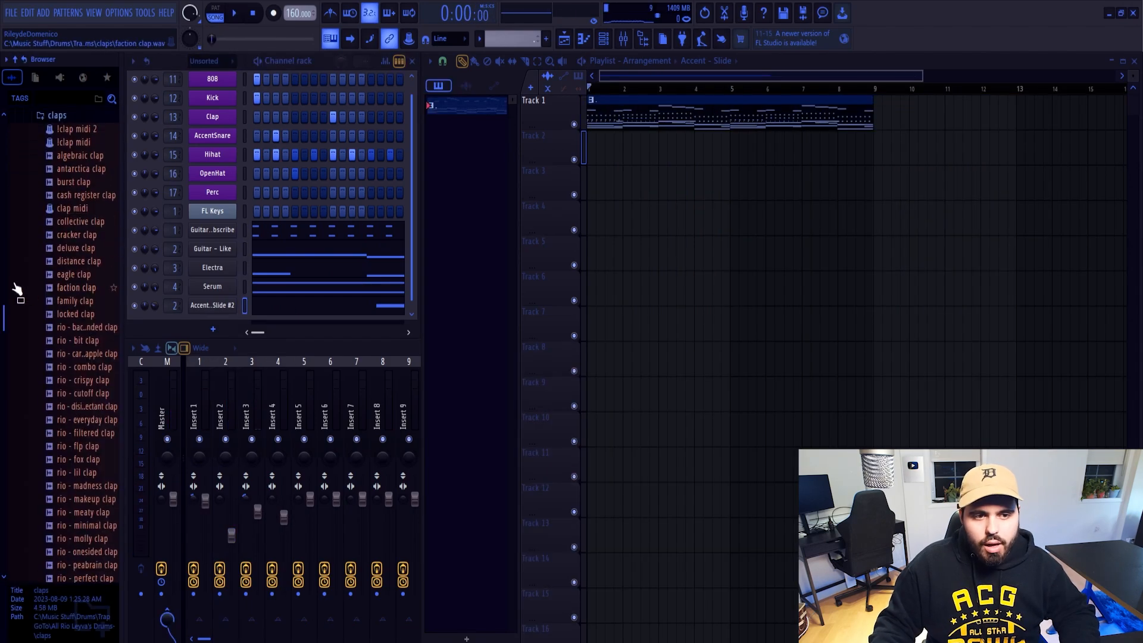
# Step: Replace the Clap channel's sample with rio - molly clap and play the arrangement
pyautogui.scroll(-4, 90, 345)
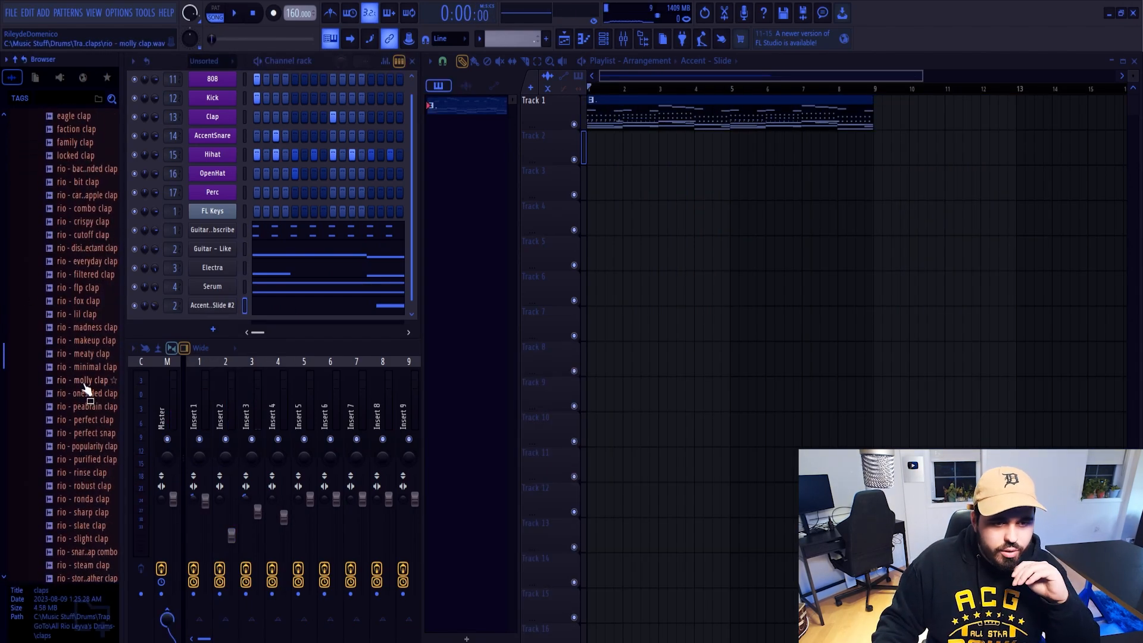
pyautogui.moveTo(87, 381); pyautogui.dragTo(251, 146)
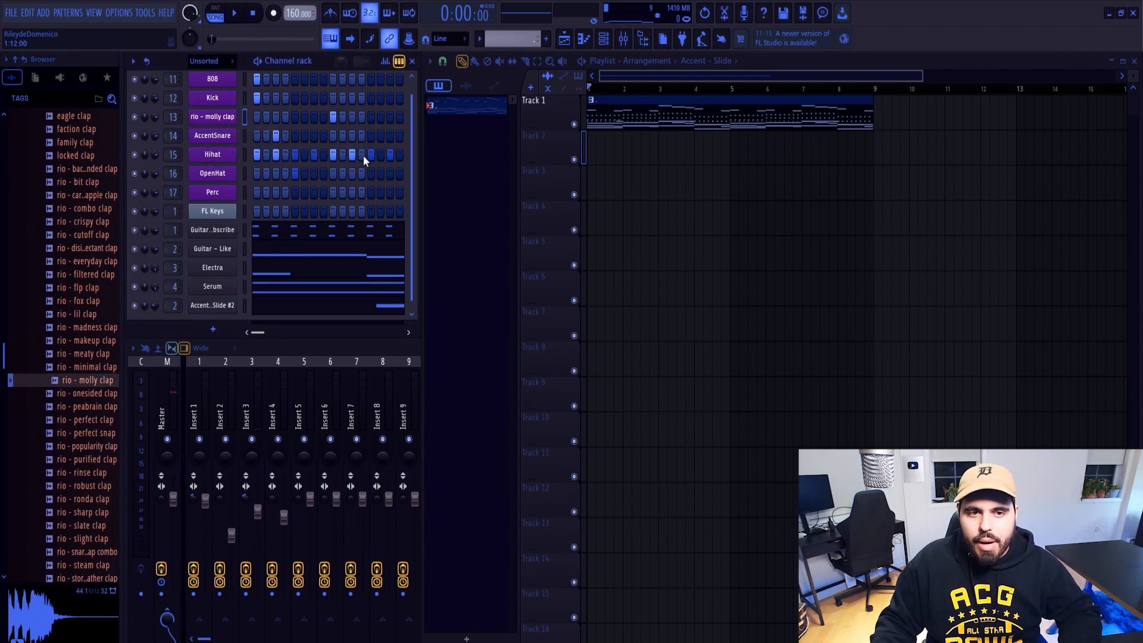
pyautogui.press('space')
# Step: Replace the Hihat channel's sample with rio - crossfade hi hat from the hi hats folder
pyautogui.scroll(8, 90, 223)
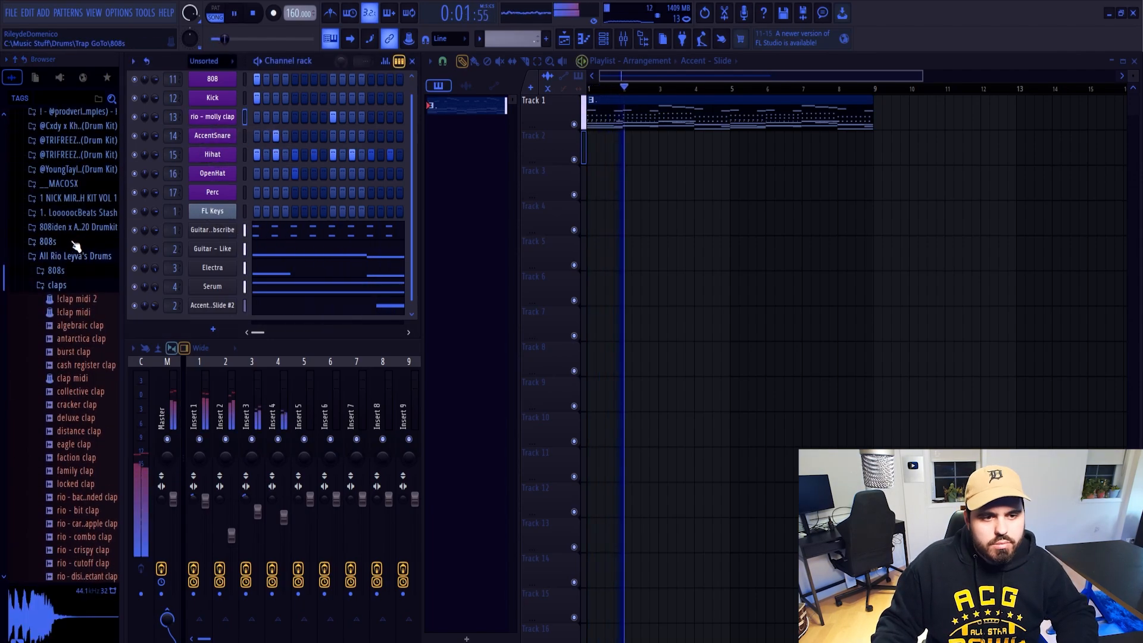
pyautogui.click(71, 285)
pyautogui.scroll(-2, 75, 280)
pyautogui.click(72, 251)
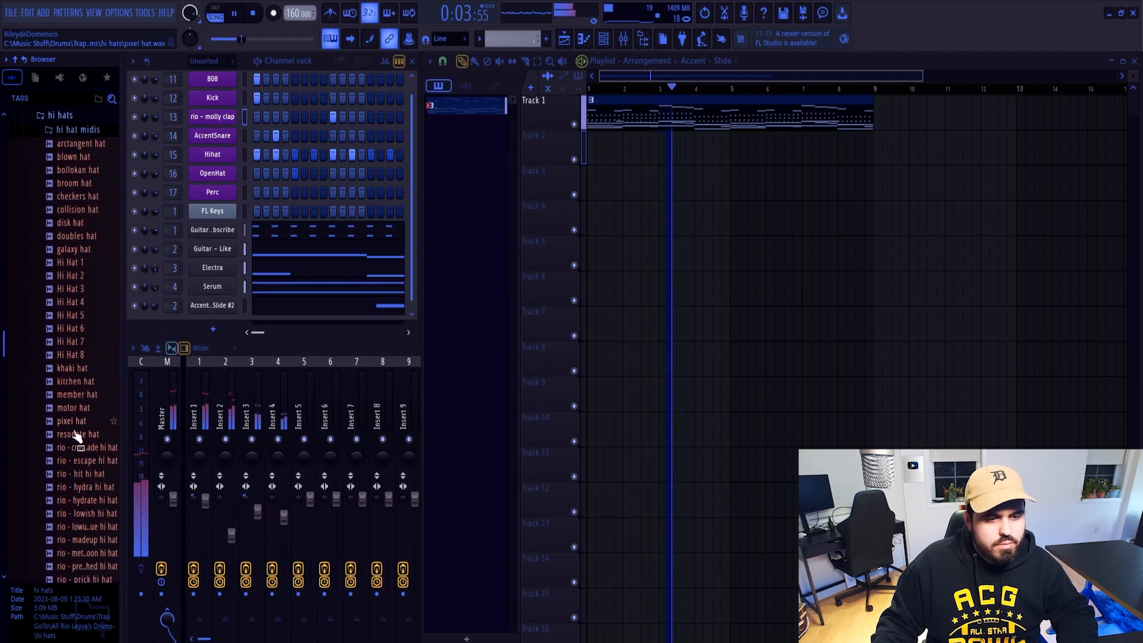
pyautogui.moveTo(77, 447); pyautogui.dragTo(277, 161)
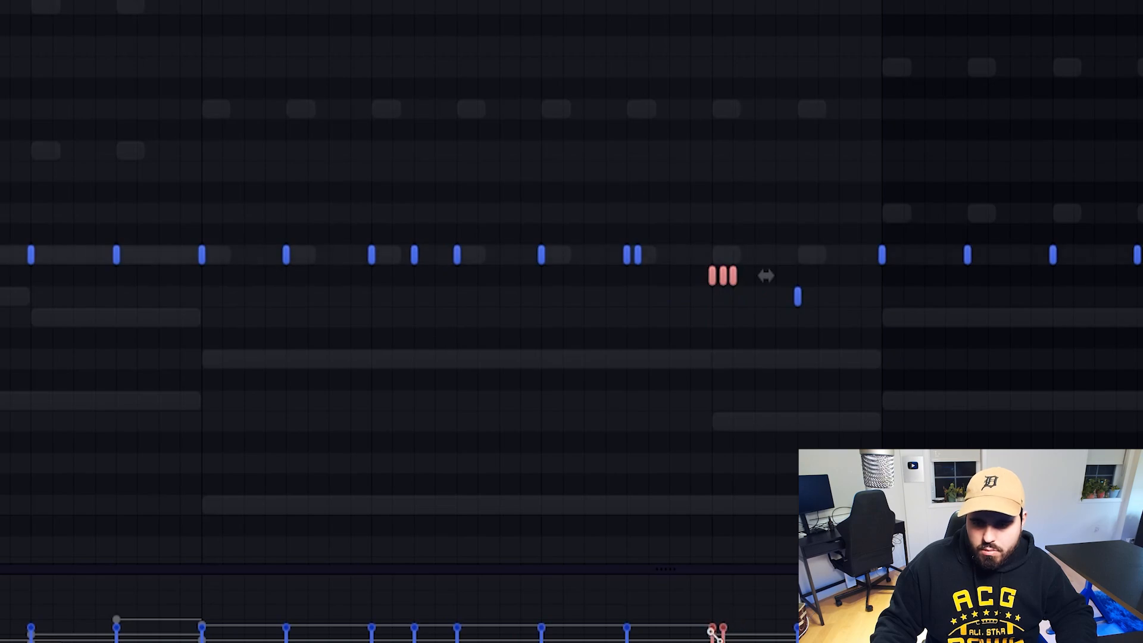
# Step: Finish the descending hi-hat roll at the end of bar 4
pyautogui.keyDown('ctrl'); pyautogui.click(802, 331); pyautogui.keyUp('ctrl')
pyautogui.scroll(-4, 773, 315)
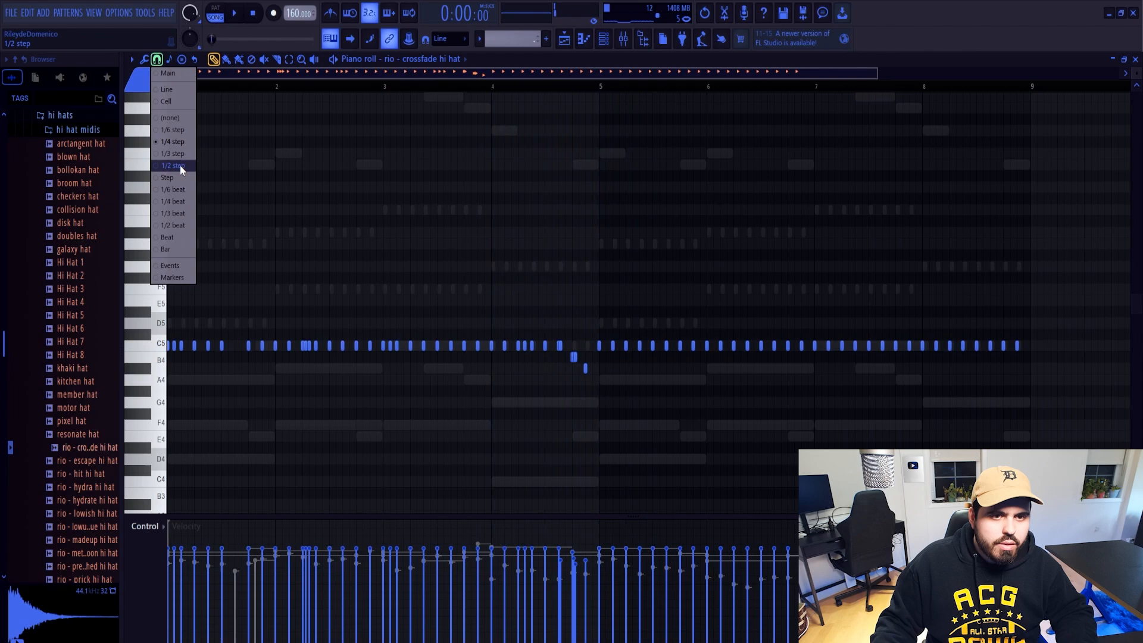
# Step: Set snapping to 1/2 step and replace the hi-hat notes in bars 5 to 8 with a copy of bars 1 to 4
pyautogui.click(179, 167)
pyautogui.moveTo(597, 341); pyautogui.dragTo(1113, 372)
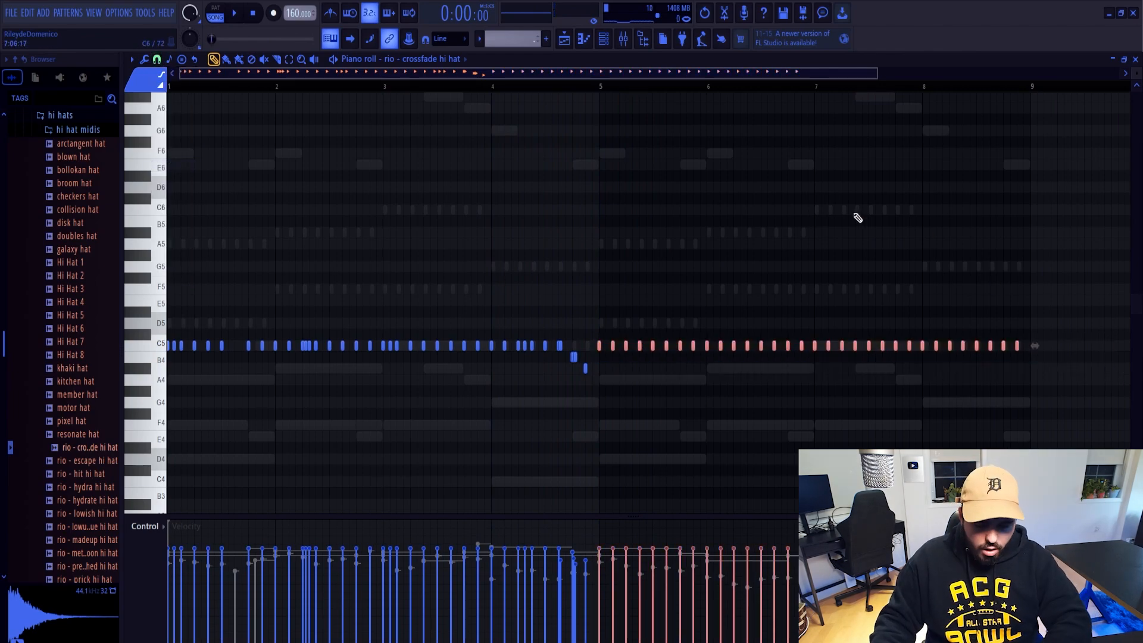
pyautogui.press('Delete')
pyautogui.moveTo(604, 90); pyautogui.dragTo(169, 89)
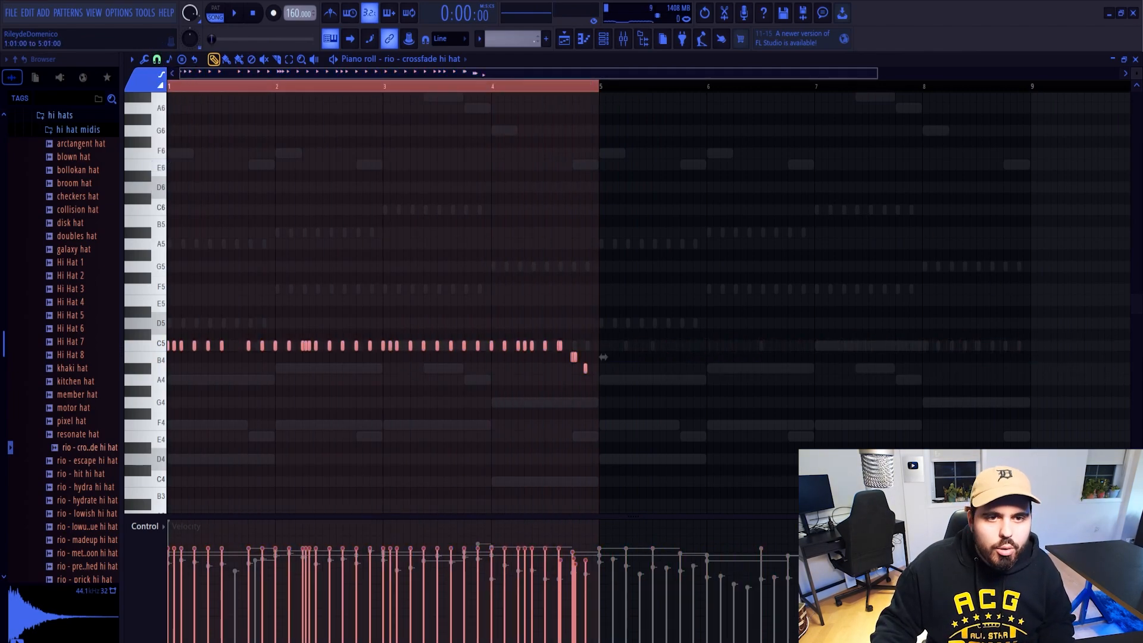
pyautogui.hotkey('ctrl', 'b')
pyautogui.hotkey('ctrl', 'd')
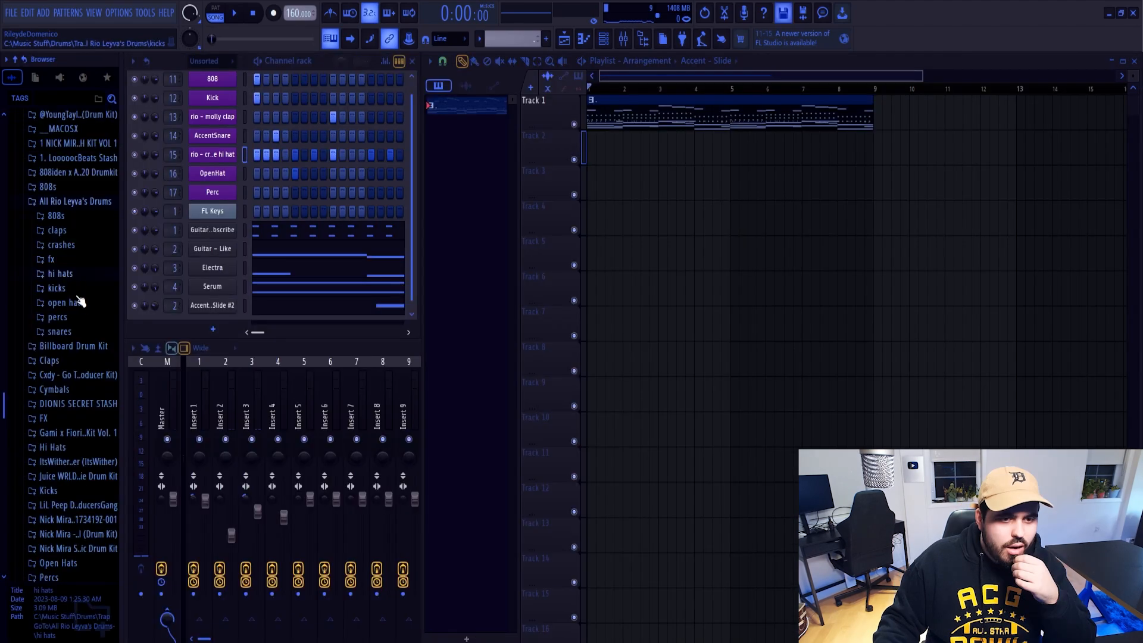
# Step: Replace the OpenHat channel's sample with rio - spacecoupe open hat and play the arrangement
pyautogui.click(76, 300)
pyautogui.scroll(-5, 83, 262)
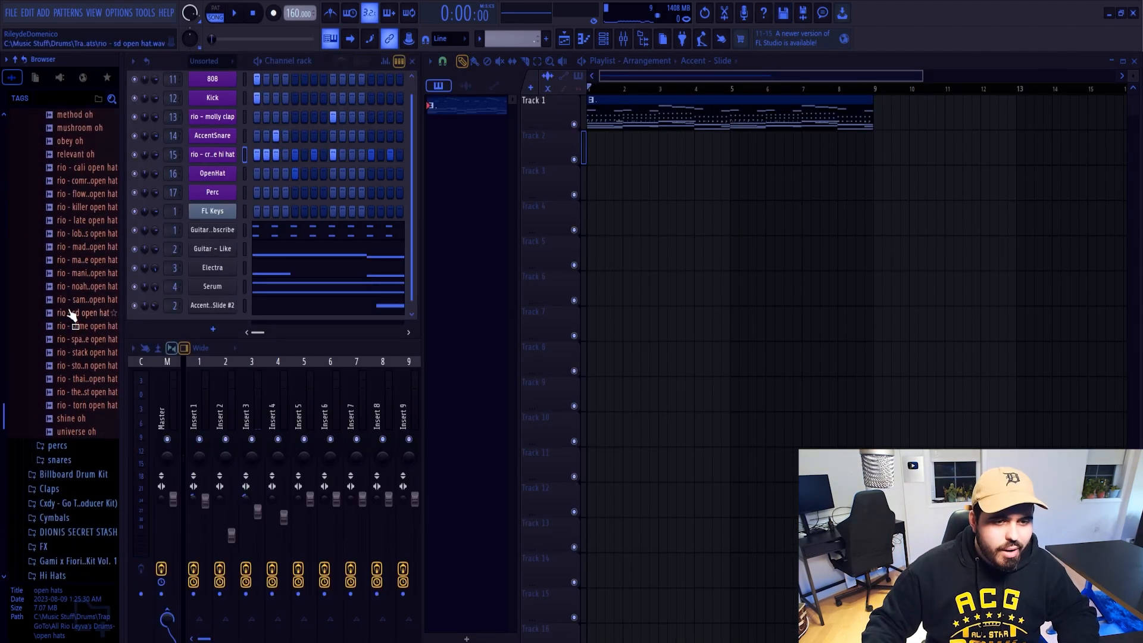
pyautogui.click(78, 341)
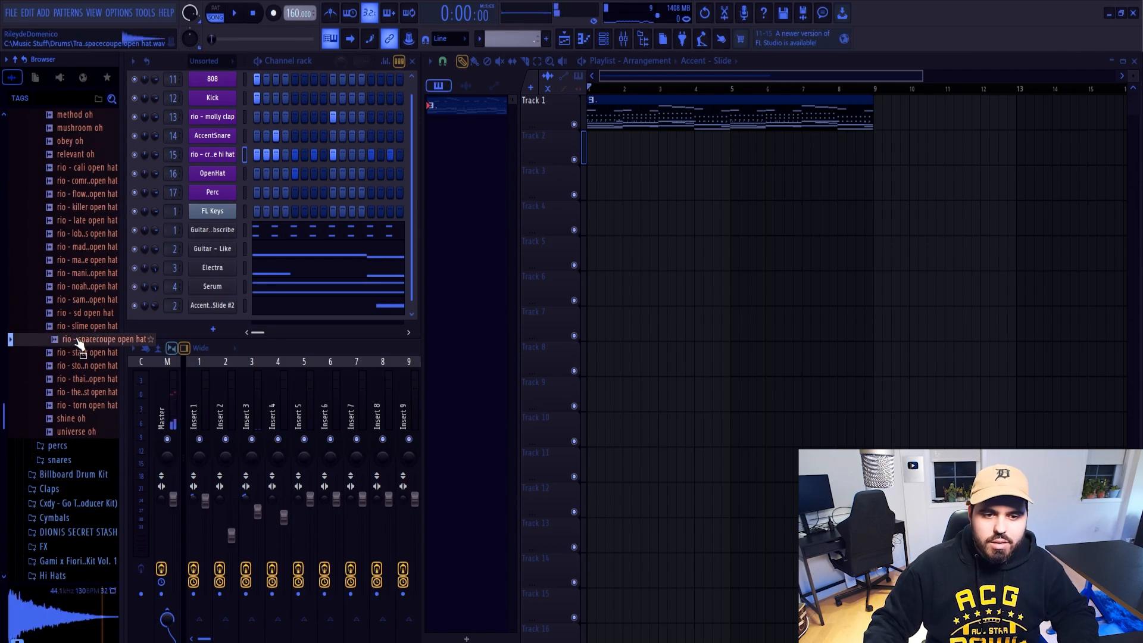
pyautogui.moveTo(77, 341); pyautogui.dragTo(212, 173)
pyautogui.press('space')
# Step: Open the open hat's sampler settings and shorten the sample length
pyautogui.click(214, 176)
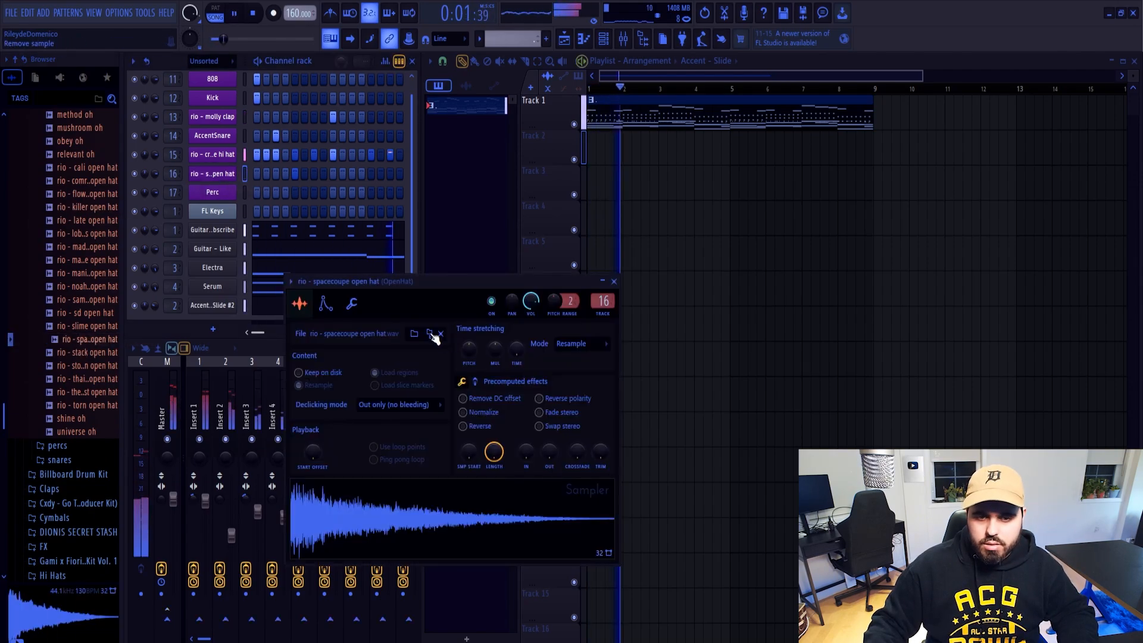
pyautogui.click(352, 304)
pyautogui.click(325, 304)
pyautogui.click(299, 304)
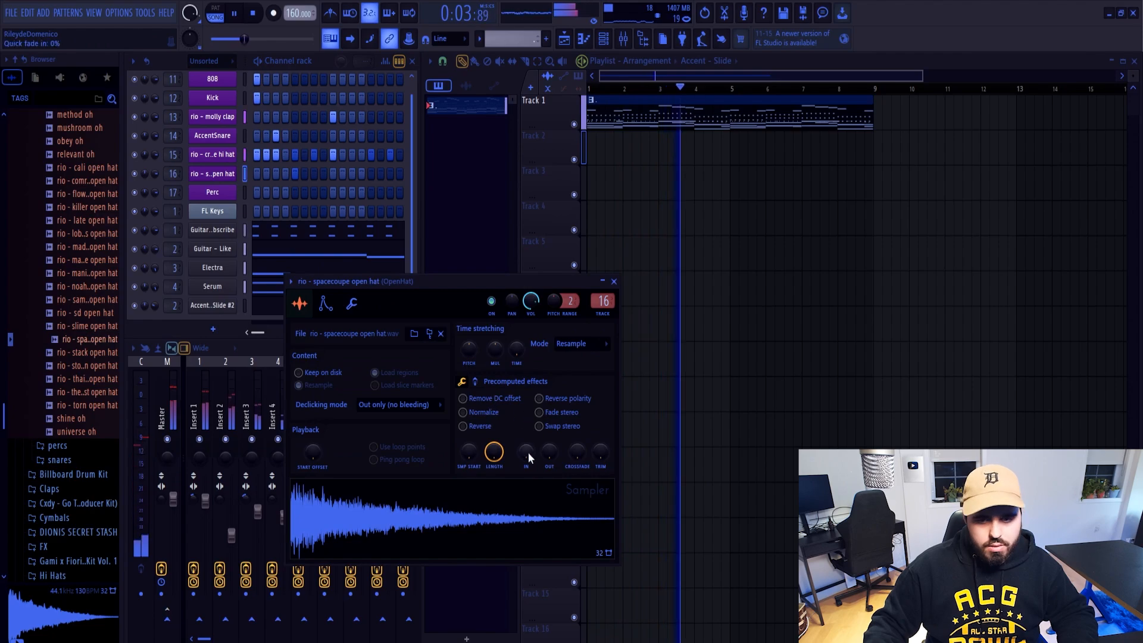
pyautogui.moveTo(494, 452); pyautogui.dragTo(494, 476)
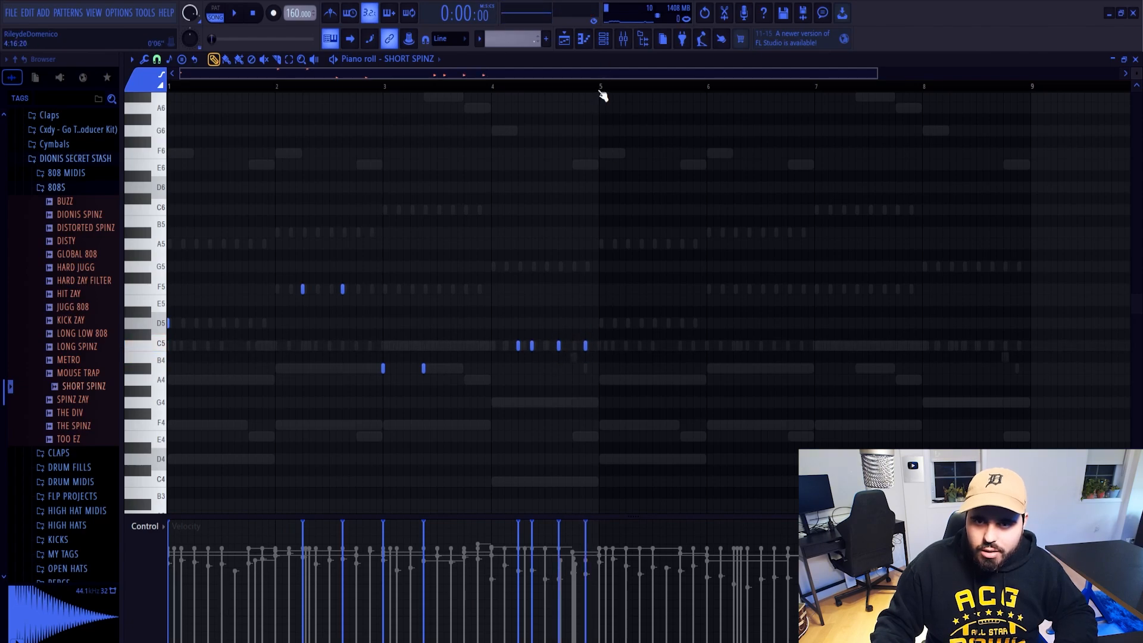
# Step: Play the SHORT SPINZ 808 pattern and look through the drum kit folders for another sample
pyautogui.press('space')
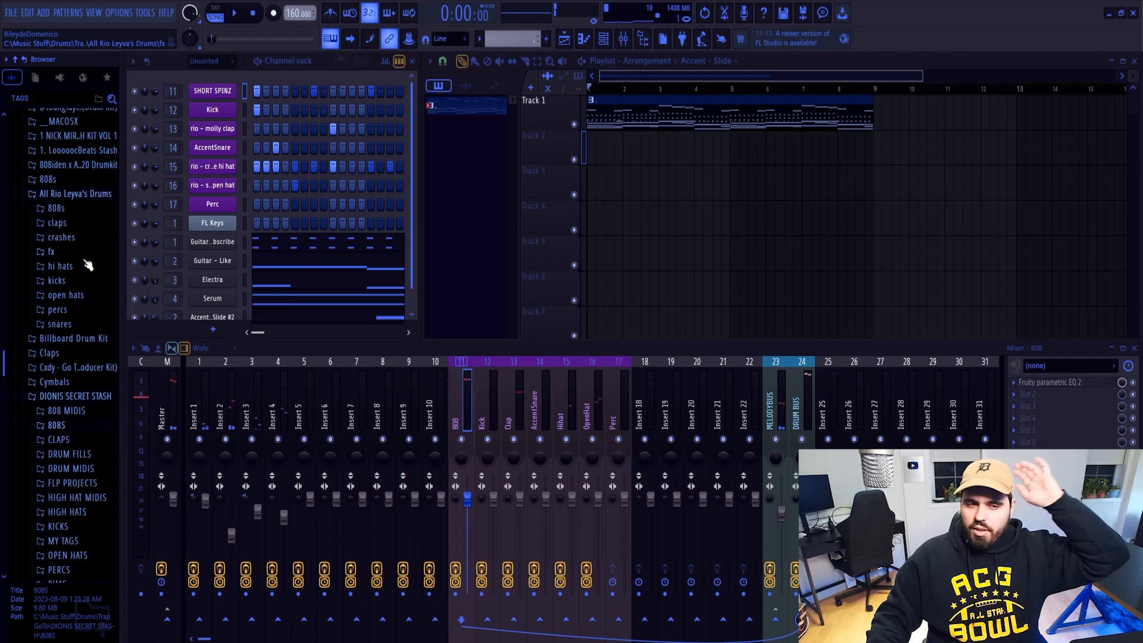
pyautogui.scroll(8, 88, 265)
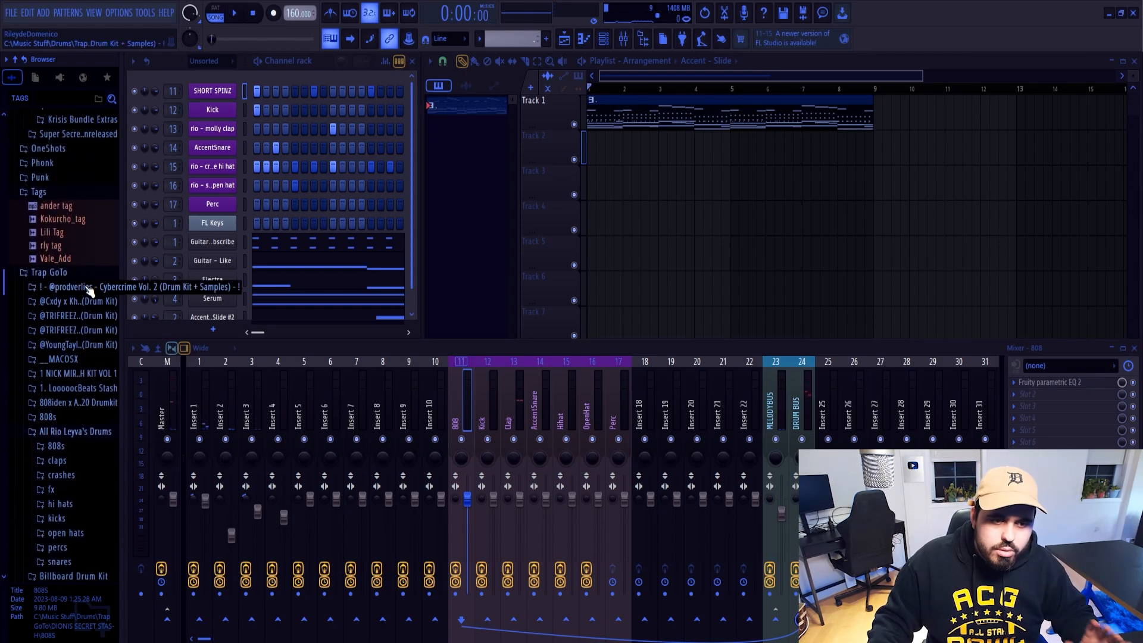
pyautogui.scroll(5, 88, 315)
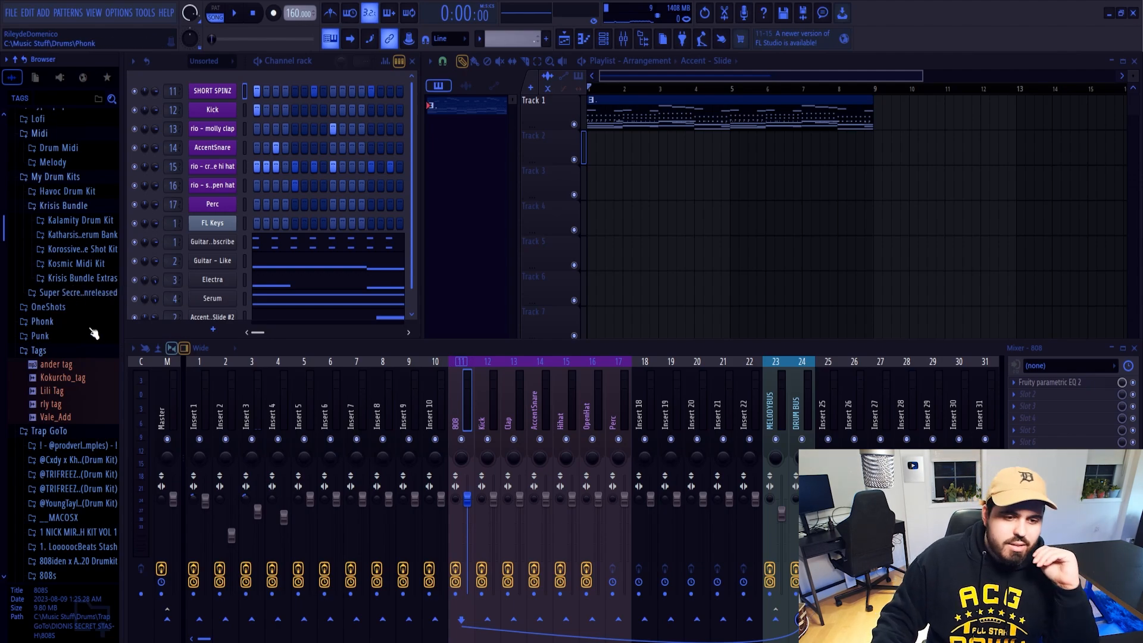
# Step: Find the Mary Sn snare in the Cxdy Go To Kit and use it as the AccentSnare channel's sample
pyautogui.scroll(-5, 89, 331)
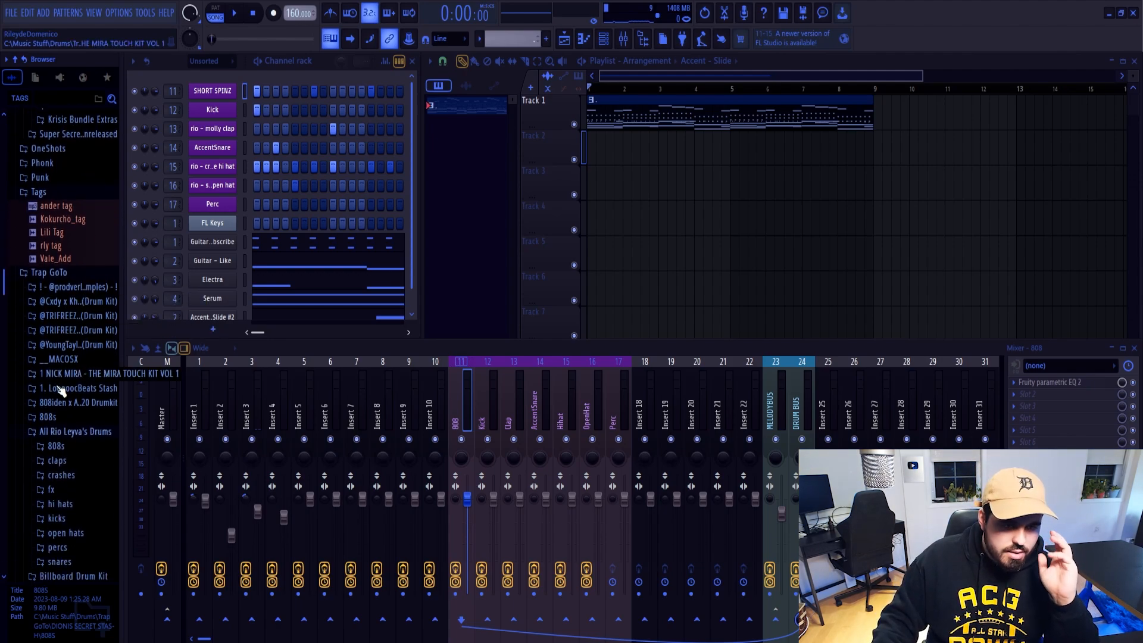
pyautogui.scroll(-6, 81, 433)
pyautogui.click(81, 433)
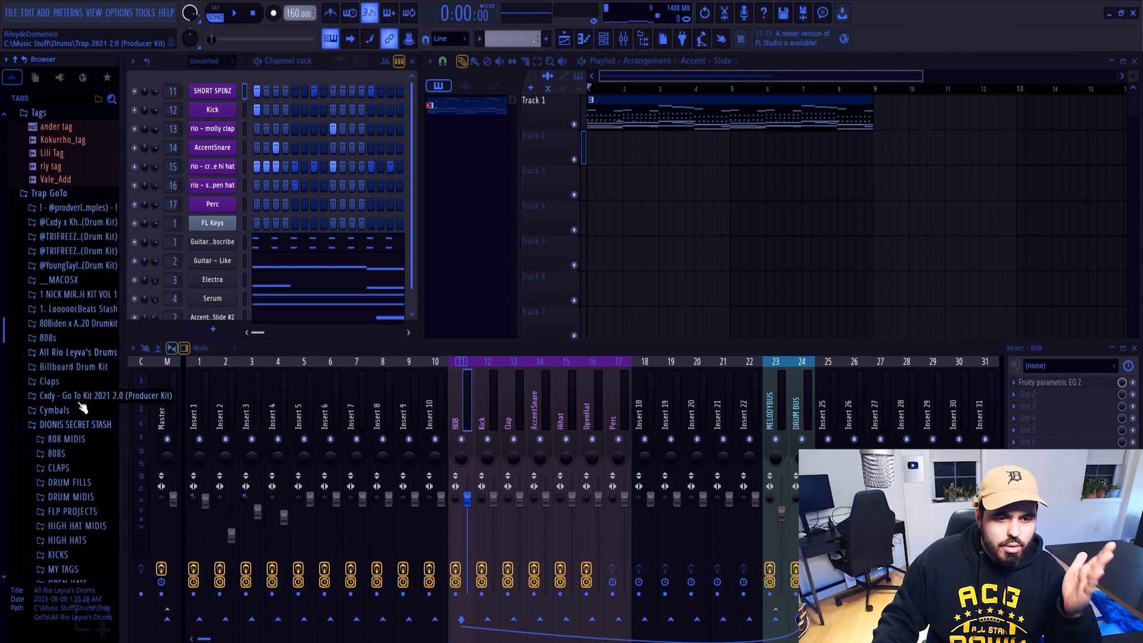
pyautogui.click(72, 395)
pyautogui.click(57, 437)
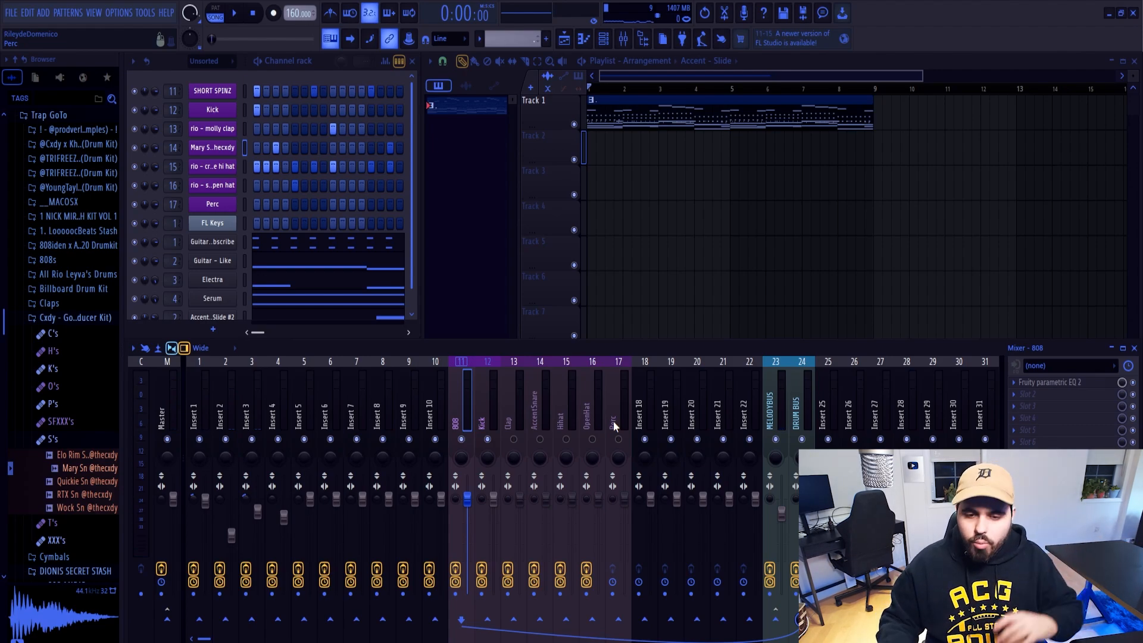
# Step: Set the MELODYBUS mixer volume to about 87% and play the melodies with the 808
pyautogui.click(782, 513)
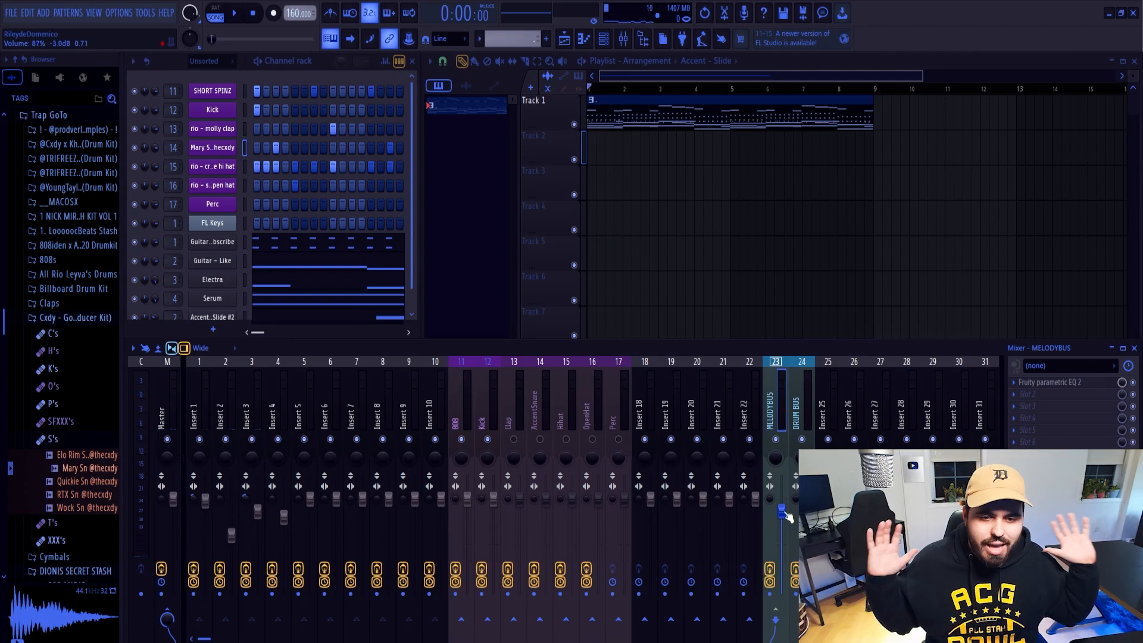
pyautogui.press('space')
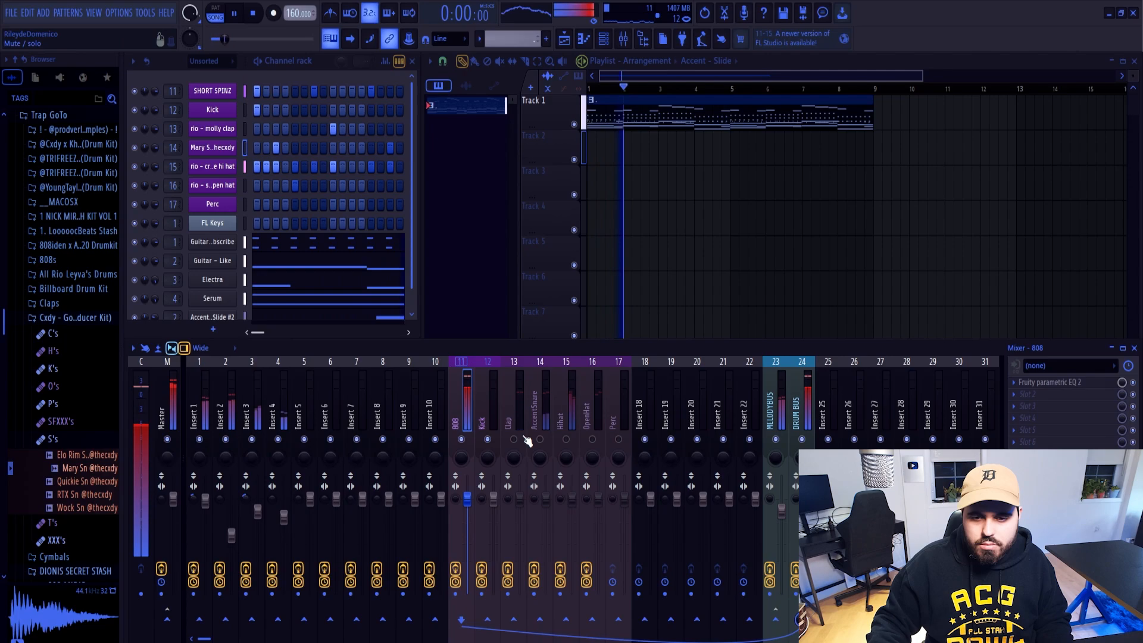
pyautogui.press('space')
# Step: Unmute the clap and accent snare in the mixer and balance their volumes during playback, lowering the accent snare
pyautogui.click(512, 497)
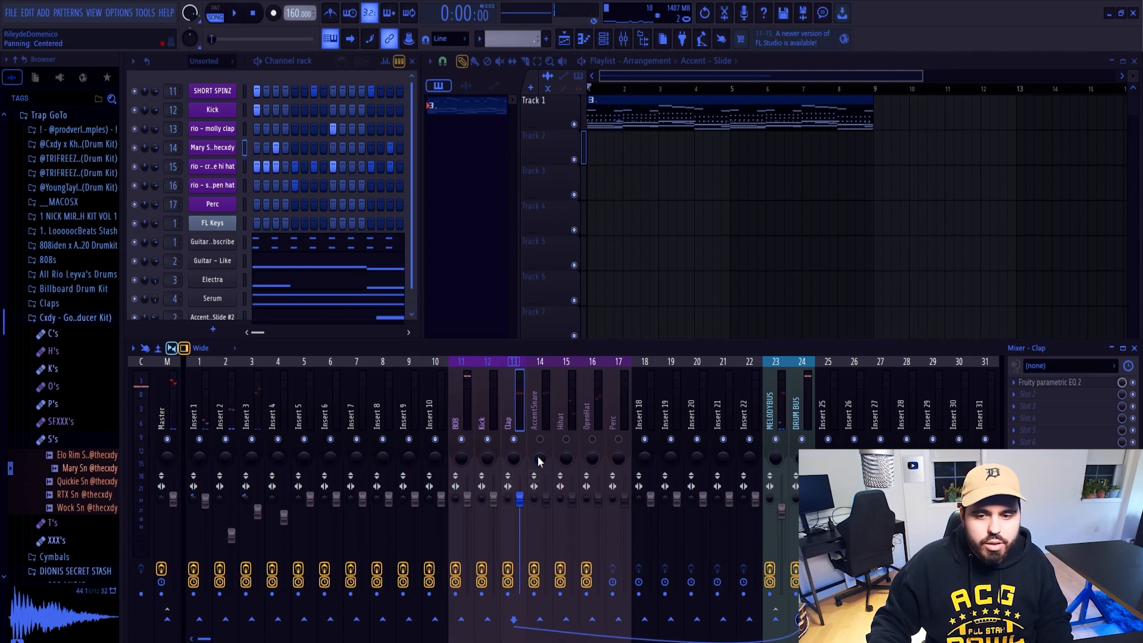
pyautogui.press('space')
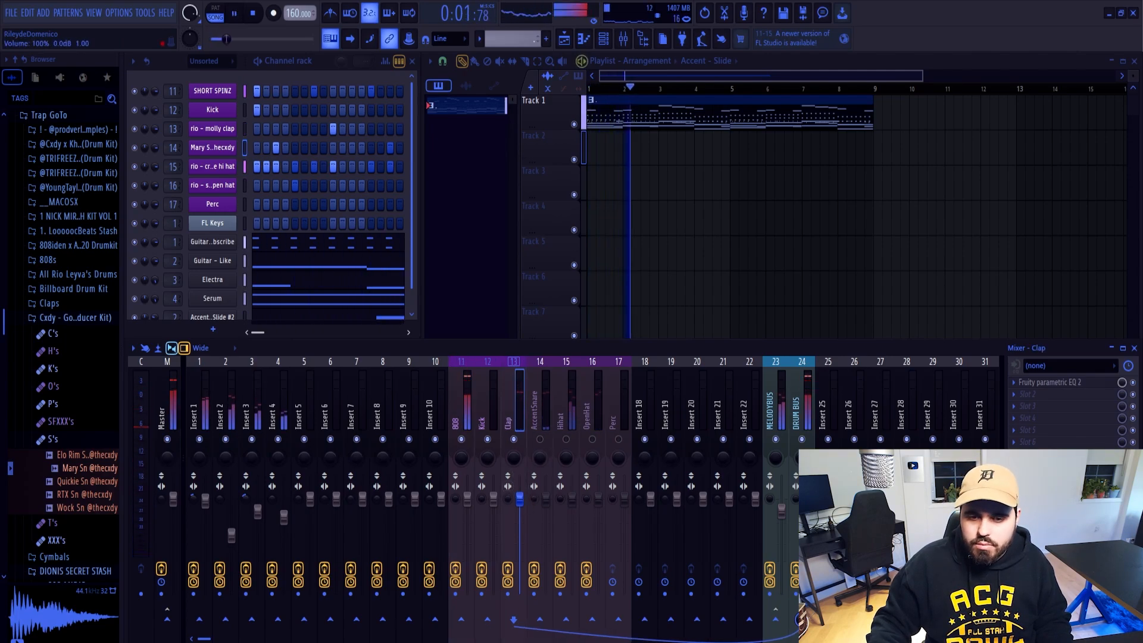
pyautogui.moveTo(520, 499); pyautogui.dragTo(546, 524)
pyautogui.click(540, 439)
pyautogui.click(546, 499)
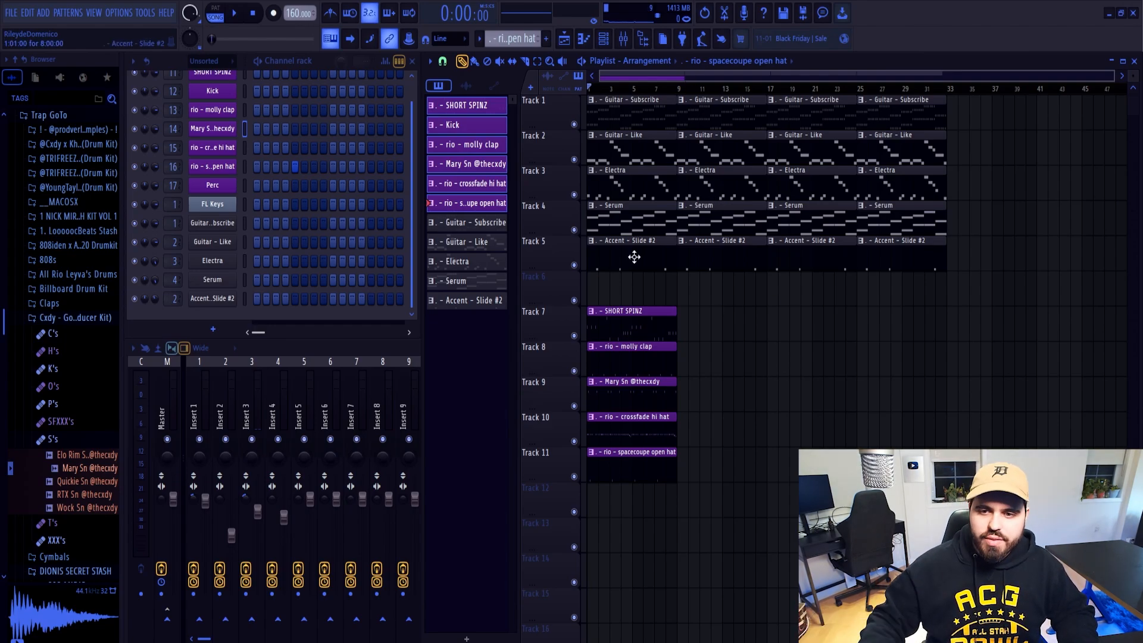
# Step: Remove the Guitar - Like, Electra and Accent - Slide #2 clips from bars 1 to 8 of the arrangement
pyautogui.rightClick(640, 184)
pyautogui.rightClick(638, 150)
pyautogui.rightClick(626, 263)
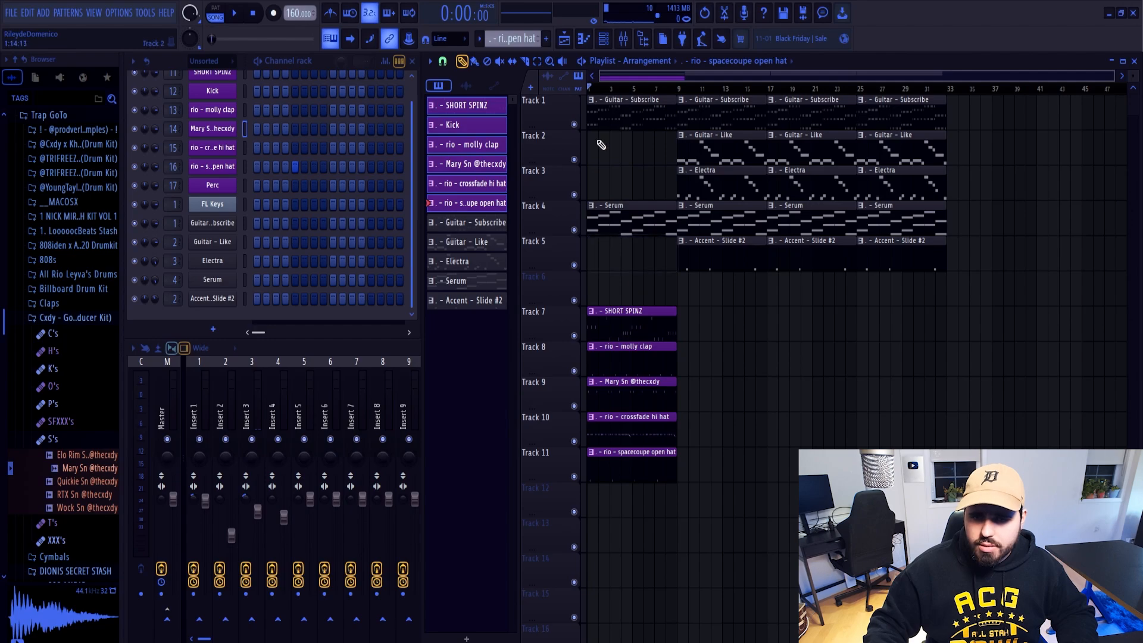
# Step: Isolate playlist tracks 1, 4 and 5 and play the guitar and Serum intro
pyautogui.rightClick(574, 264)
pyautogui.click(574, 230)
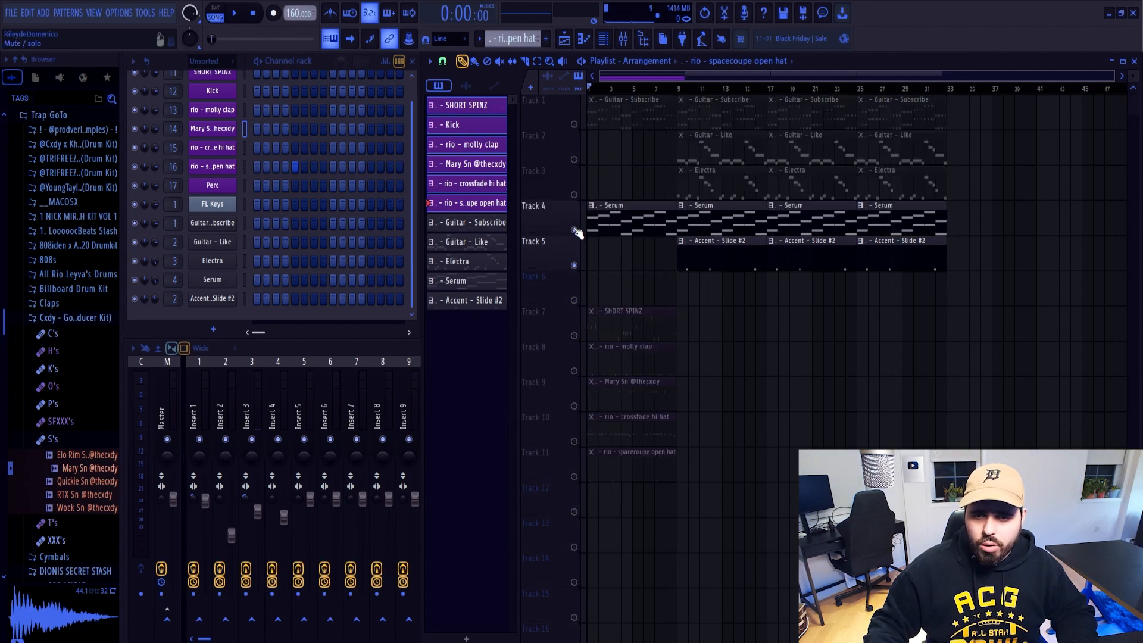
pyautogui.click(573, 124)
pyautogui.press('space')
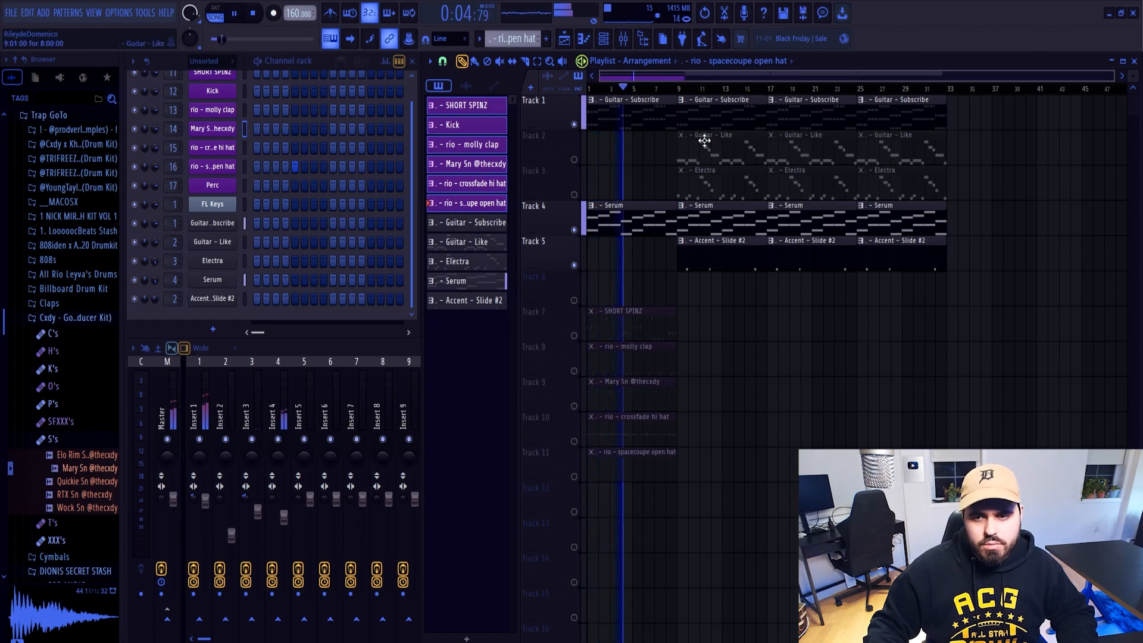
pyautogui.press('space')
# Step: Add Fruity Love Philter with the Simple triangle lowpass LFO preset to the Hihat mixer track and automate its mix level over bars 1 to 8
pyautogui.moveTo(678, 89); pyautogui.dragTo(505, 95)
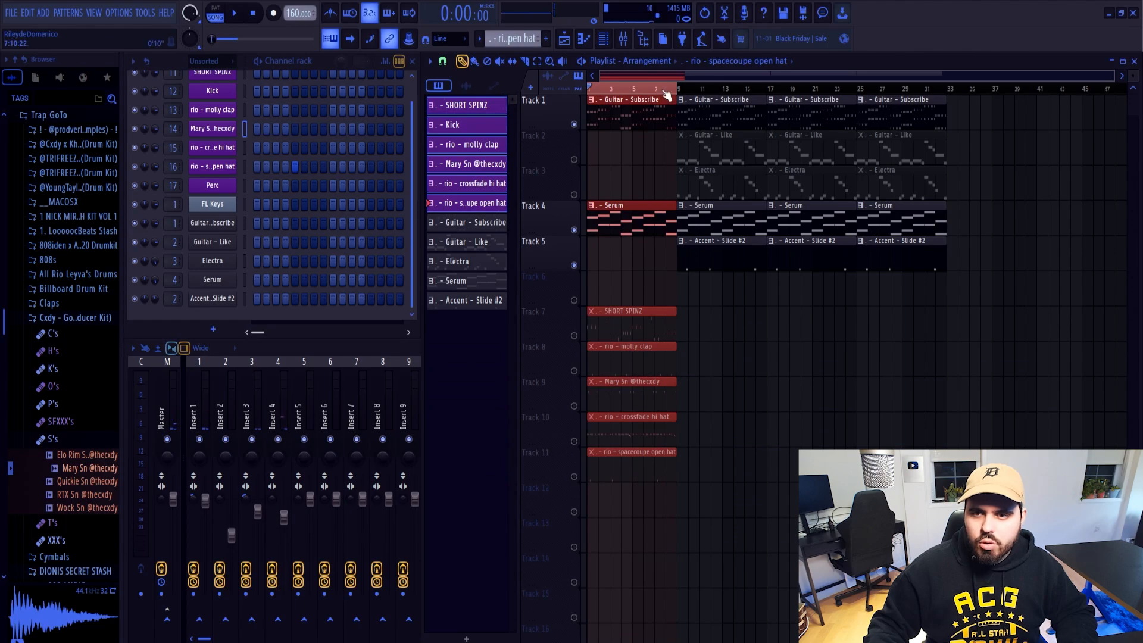
pyautogui.click(363, 338)
pyautogui.click(1036, 411)
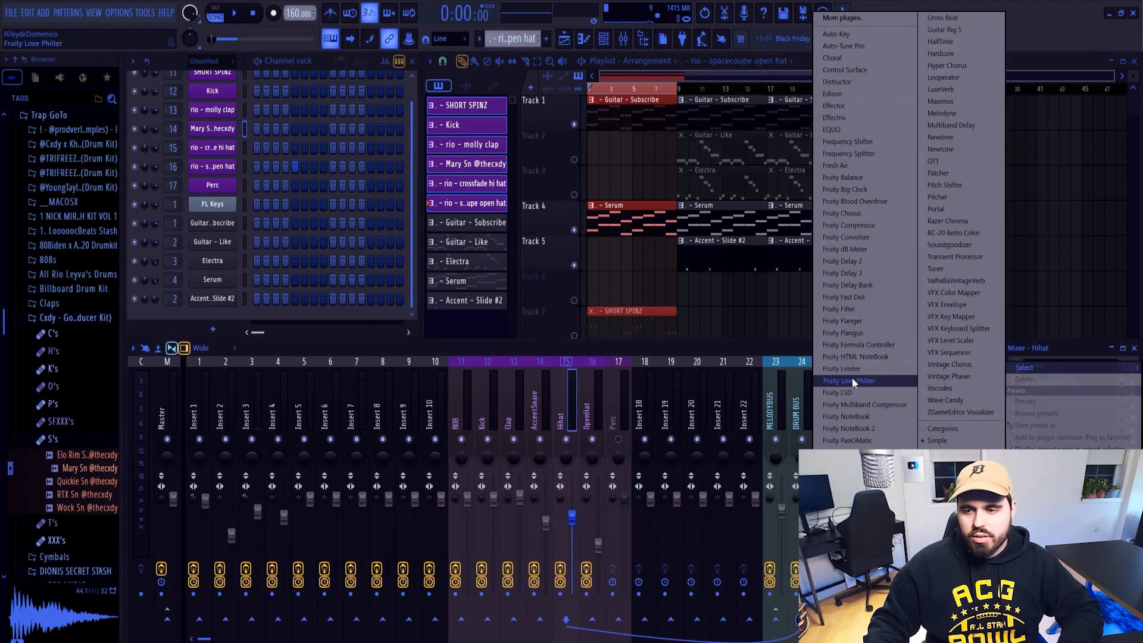
pyautogui.click(881, 381)
pyautogui.click(167, 150)
pyautogui.moveTo(238, 198)
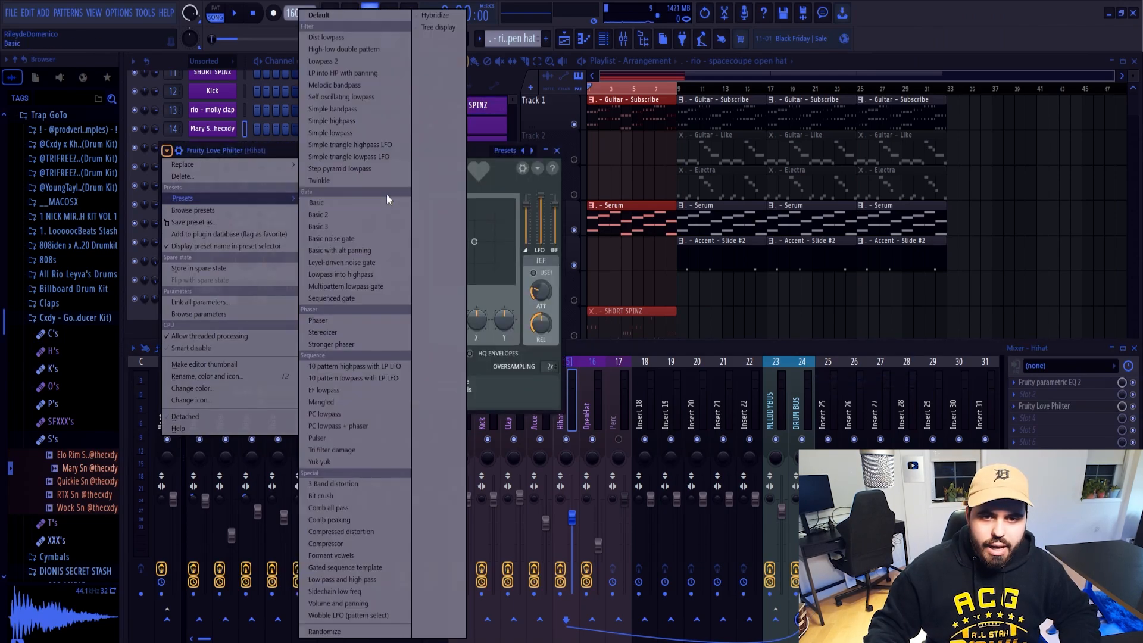
pyautogui.click(375, 160)
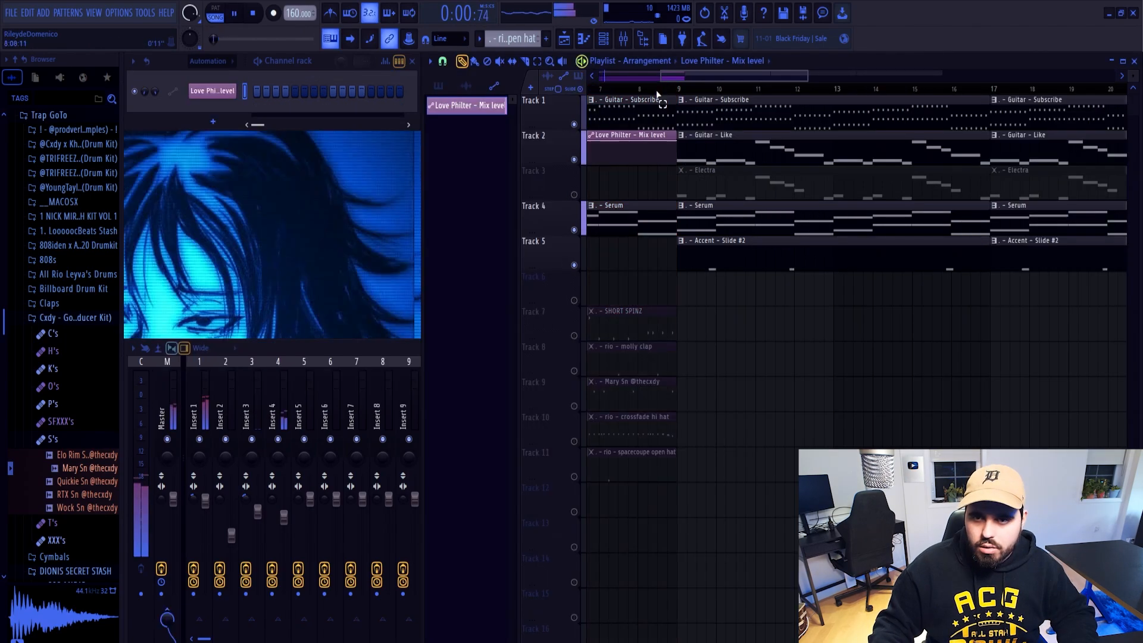
pyautogui.scroll(-3, 657, 95)
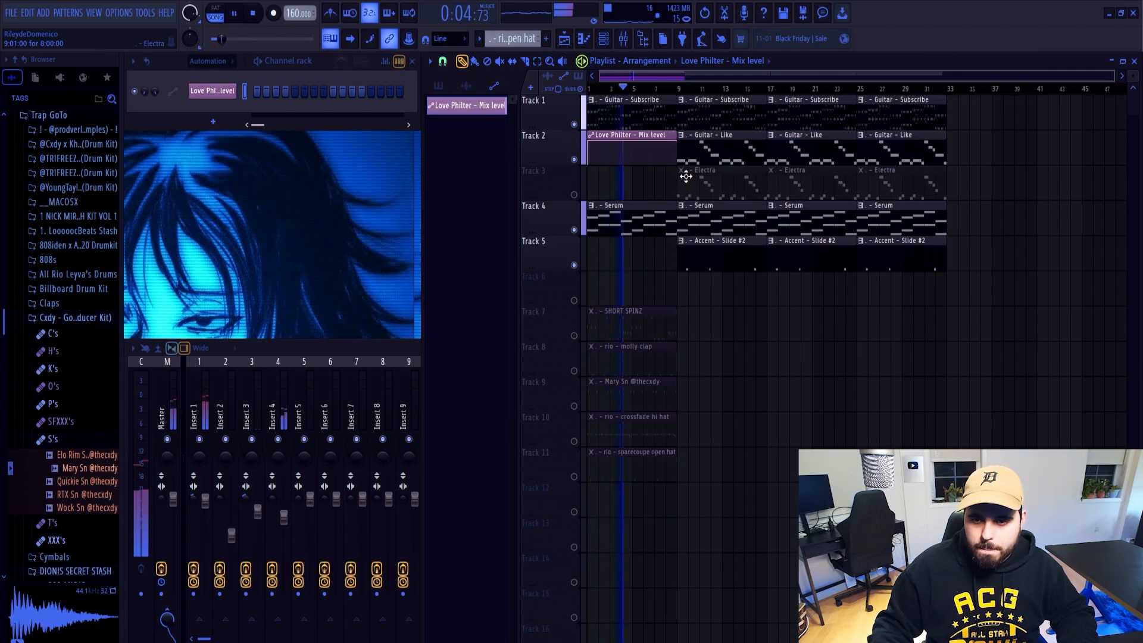
pyautogui.press('space')
# Step: Duplicate the drum clips on tracks 7 to 11 twice to extend them through bar 24, and turn all playlist tracks back on
pyautogui.moveTo(727, 321); pyautogui.dragTo(397, 538)
pyautogui.hotkey('ctrl', 'b')
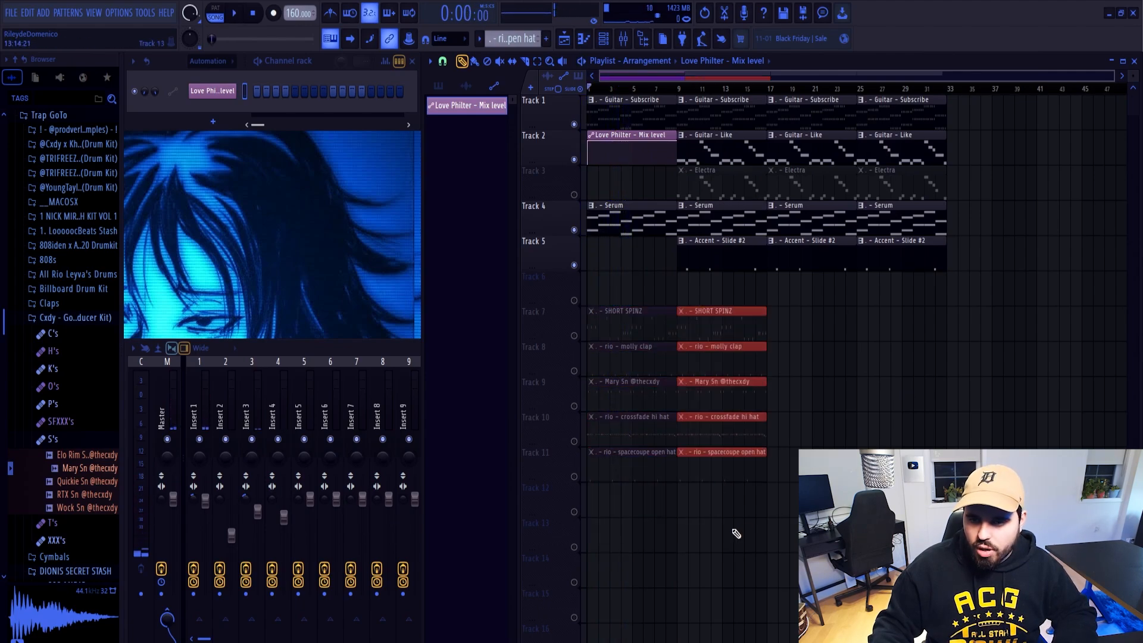
pyautogui.hotkey('ctrl', 'b')
pyautogui.keyDown('ctrl'); pyautogui.click(691, 499); pyautogui.keyUp('ctrl')
pyautogui.rightClick(574, 265)
pyautogui.rightClick(574, 265)
# Step: Remove the intro's SHORT SPINZ, Mary Sn and open hat clips, and trim its clap and hi-hat clips to start at bar 5
pyautogui.rightClick(666, 327)
pyautogui.rightClick(631, 394)
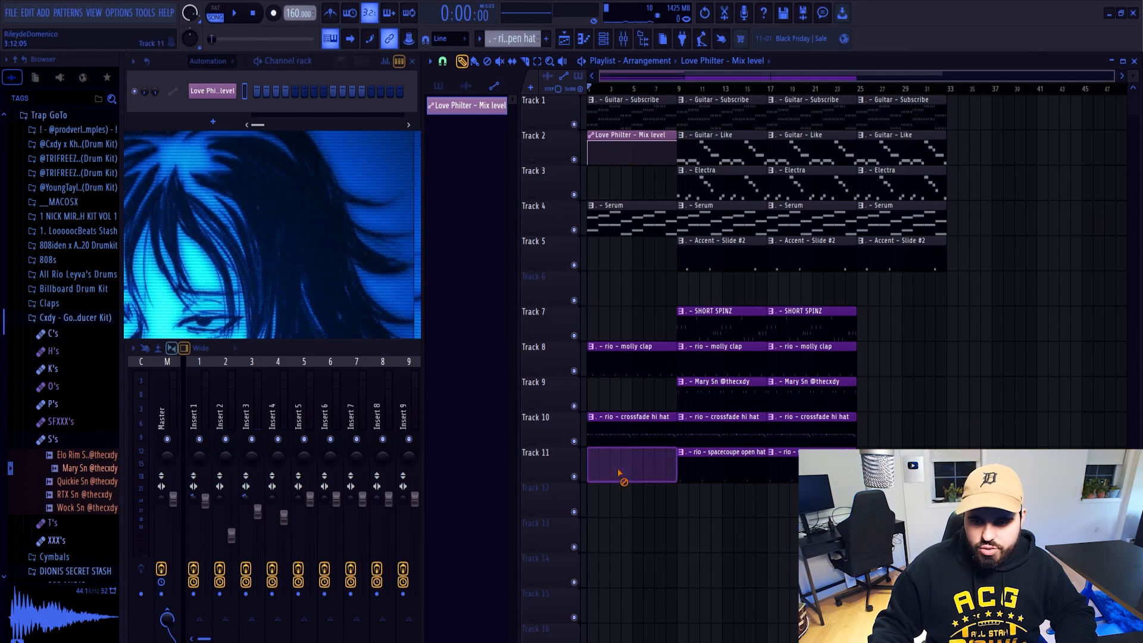
pyautogui.rightClick(625, 467)
pyautogui.moveTo(588, 425); pyautogui.dragTo(632, 422)
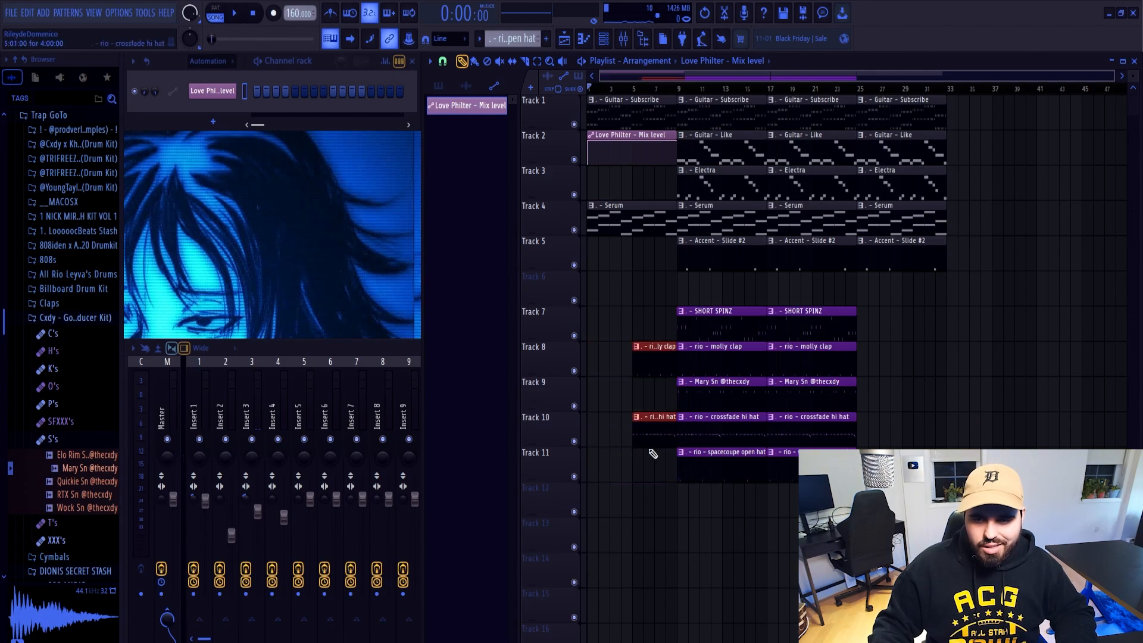
# Step: Shorten the intro hi-hat clip to end halfway through bar 8 and play the intro
pyautogui.scroll(5, 653, 453)
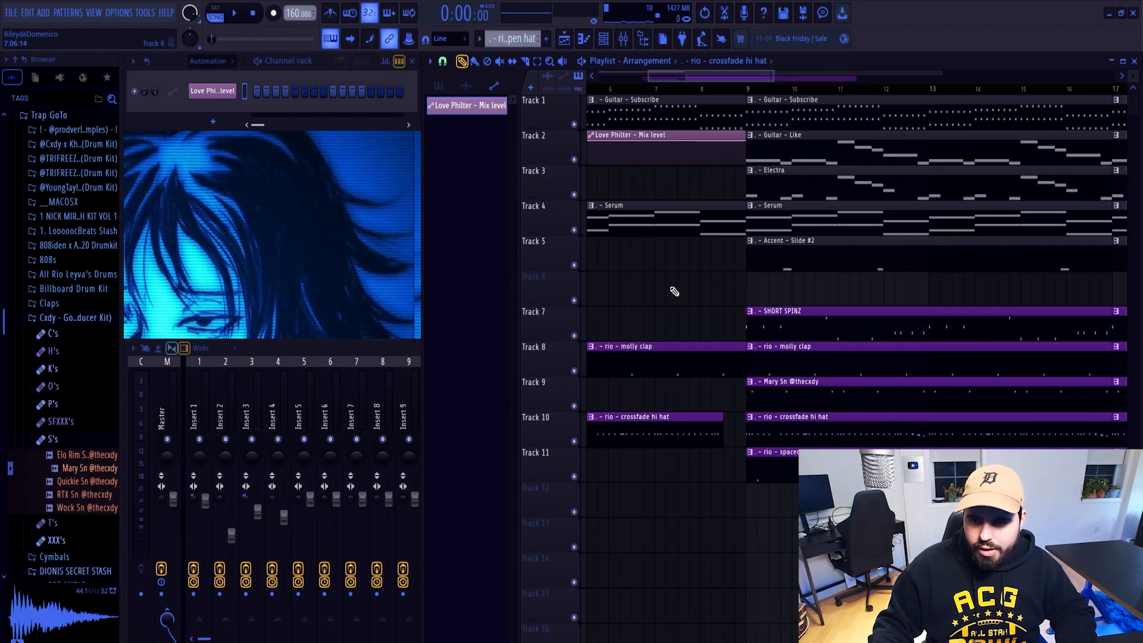
pyautogui.scroll(-5, 674, 291)
pyautogui.press('space')
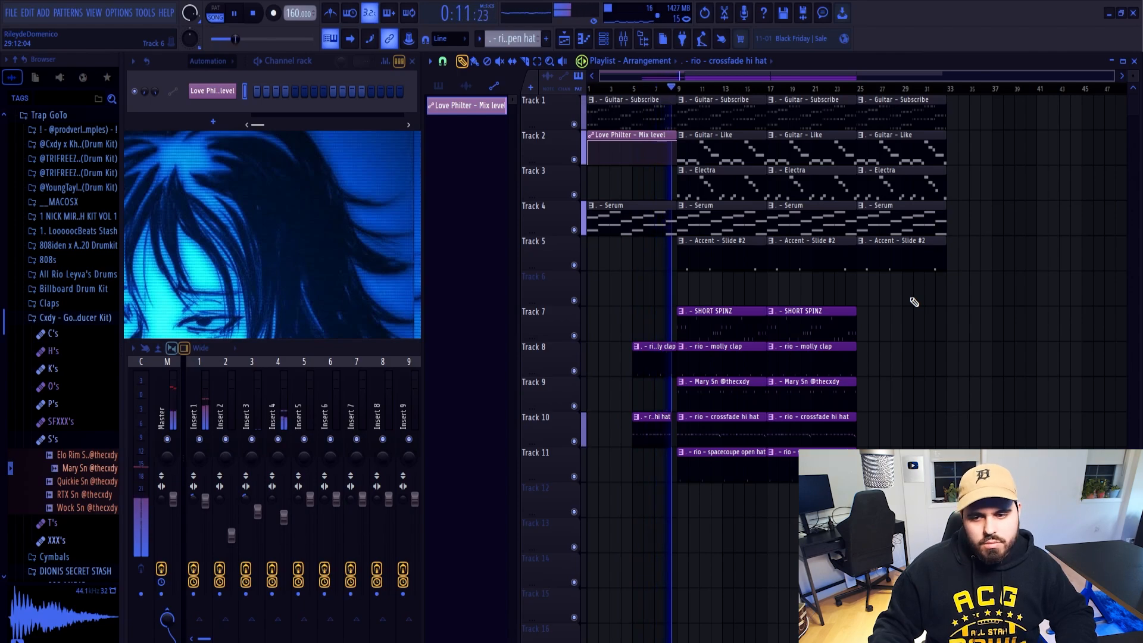
pyautogui.press('space')
# Step: Shorten the intro Serum clip to end halfway through bar 8, and curve the Love Philter automation down into bar 9
pyautogui.scroll(5, 698, 145)
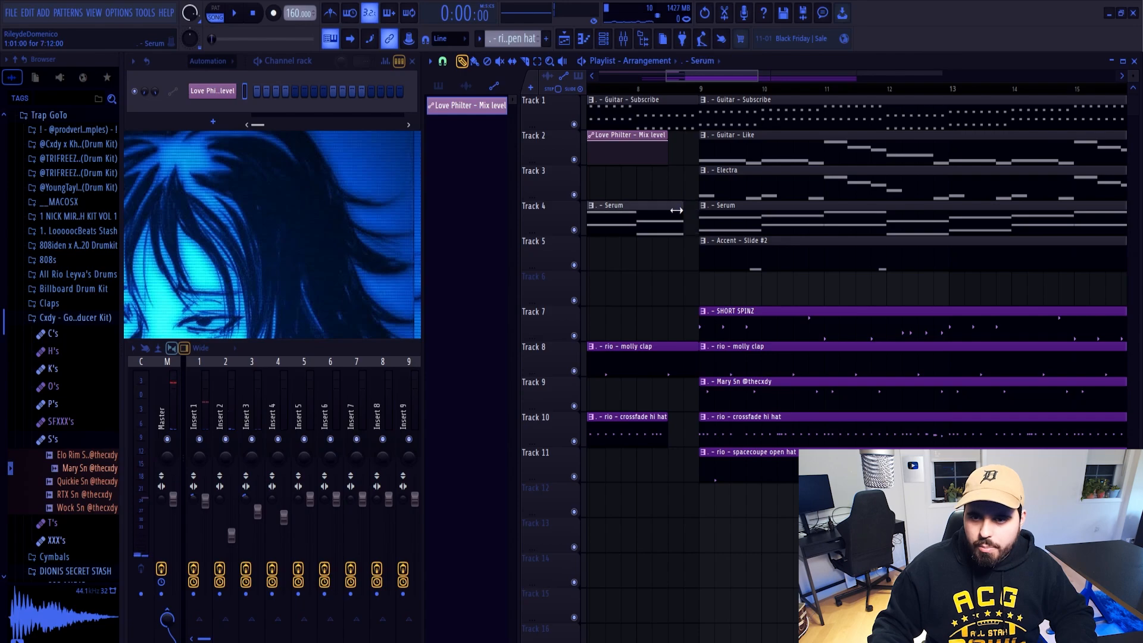
pyautogui.scroll(-6, 671, 194)
pyautogui.click(653, 88)
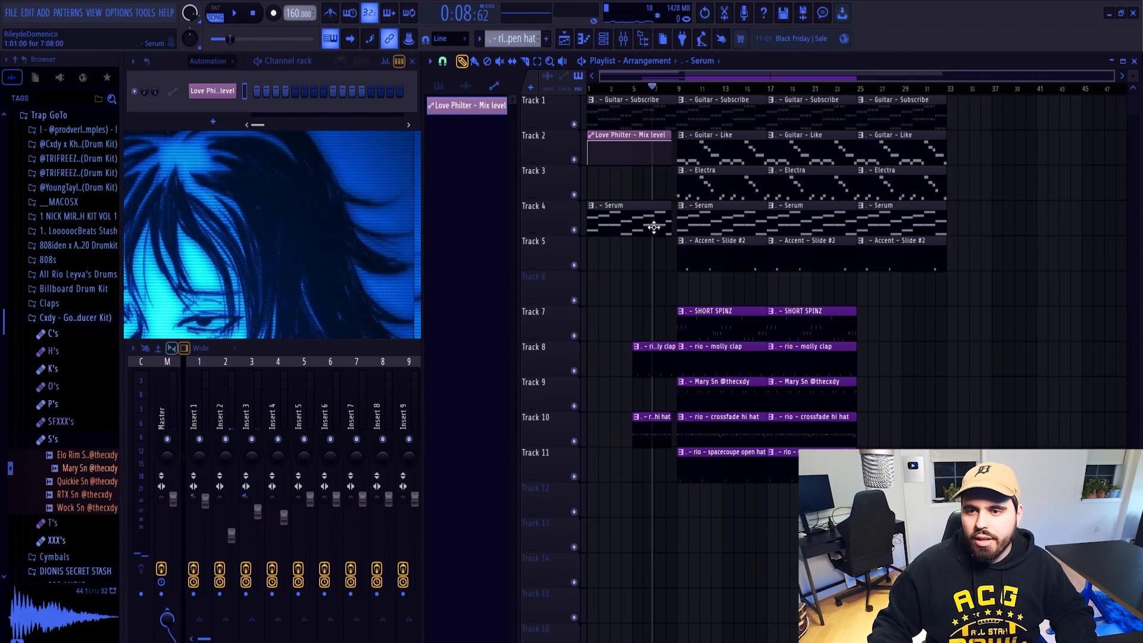
pyautogui.scroll(2, 777, 228)
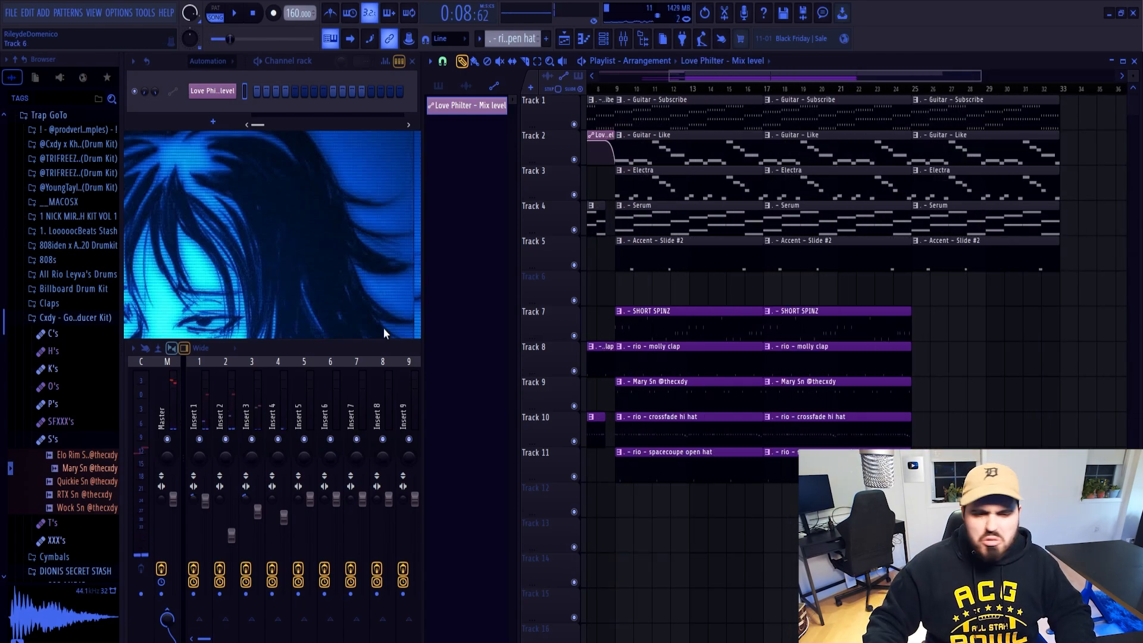
# Step: Place the Ran Riser on track 6 and the Magix Swoosh Riser on track 12 around the bar 9 drop, and play the transition
pyautogui.scroll(15, 87, 274)
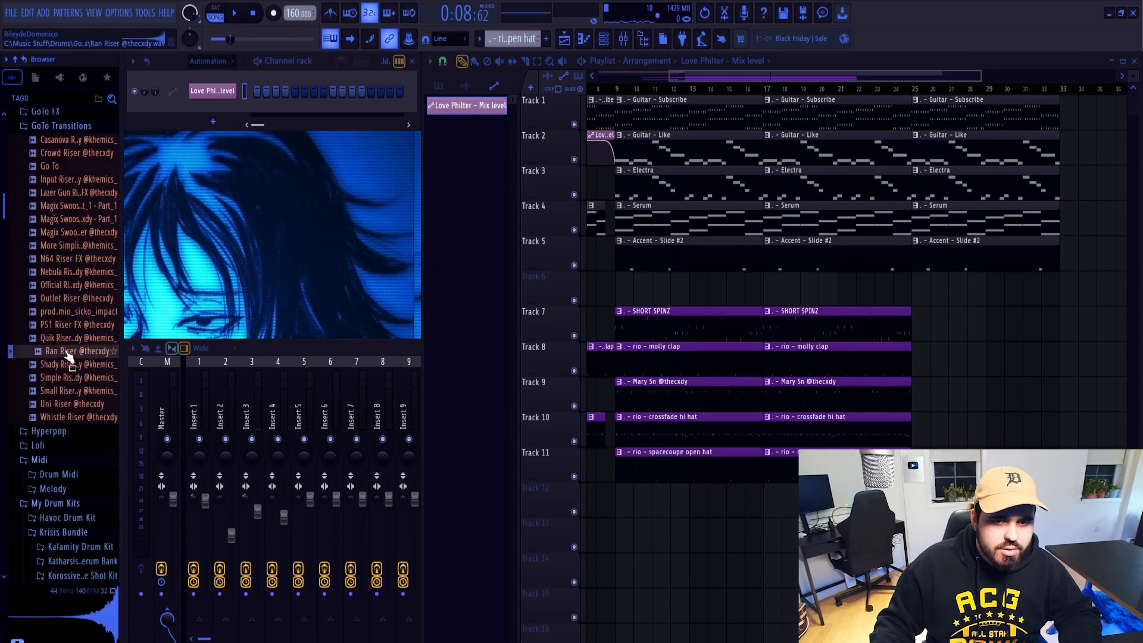
pyautogui.moveTo(69, 352); pyautogui.dragTo(729, 295)
pyautogui.hscroll(-3, 616, 287)
pyautogui.scroll(2, 731, 296)
pyautogui.scroll(3, 734, 293)
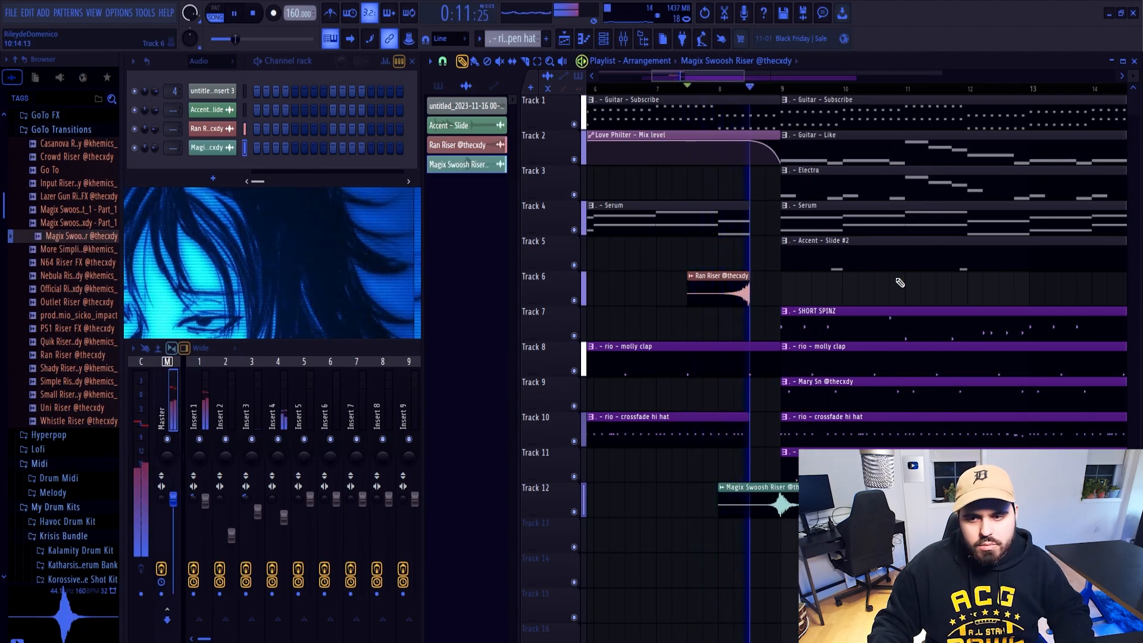
pyautogui.press('space')
# Step: Remove the Electra and Serum clips from bars 9 to 16 of the arrangement
pyautogui.moveTo(742, 77); pyautogui.dragTo(807, 78)
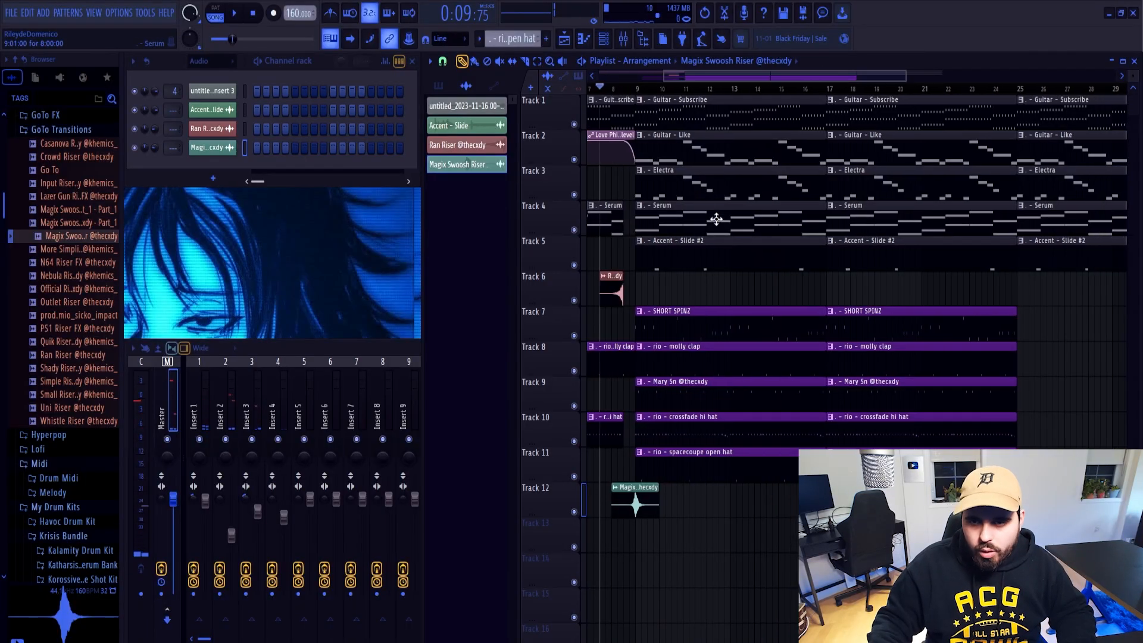
pyautogui.rightClick(701, 190)
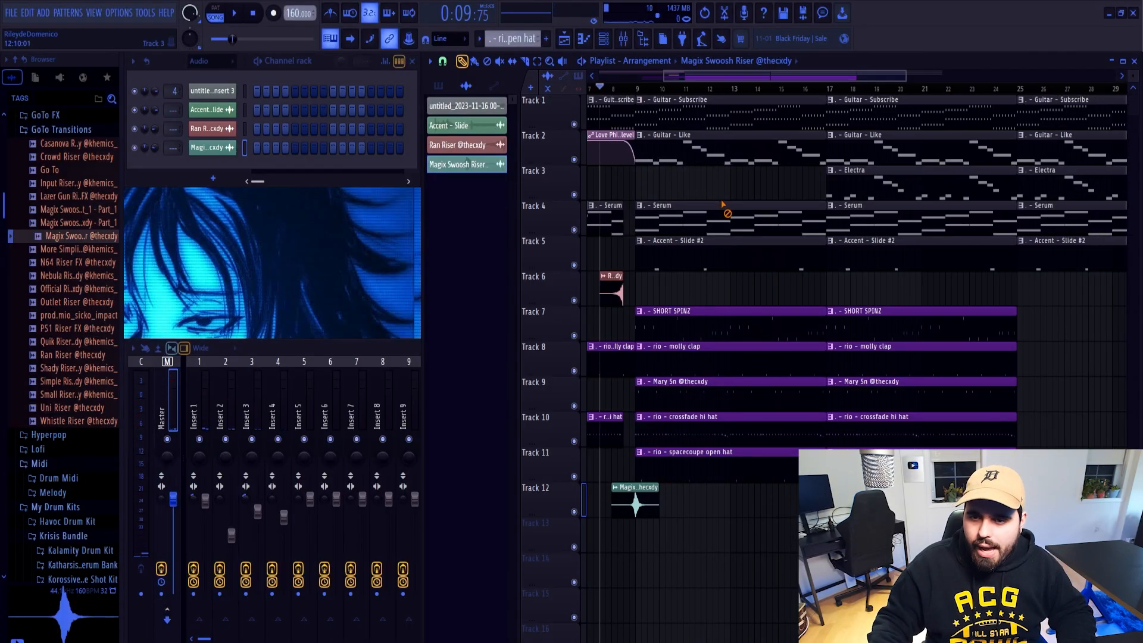
pyautogui.scroll(-3, 709, 214)
pyautogui.moveTo(822, 79); pyautogui.dragTo(842, 80)
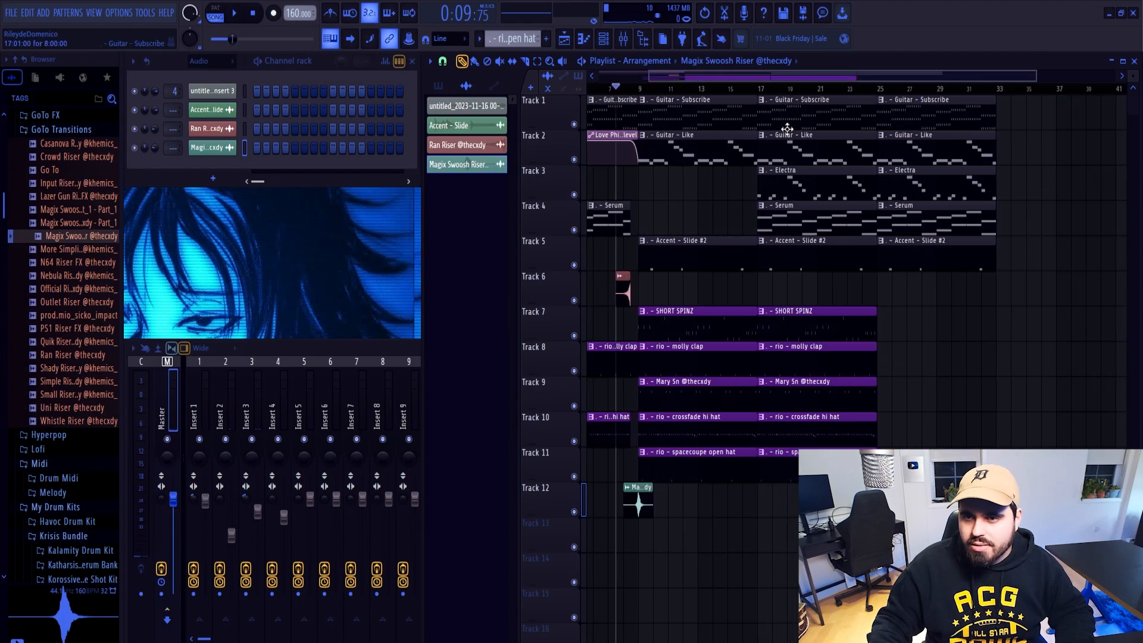